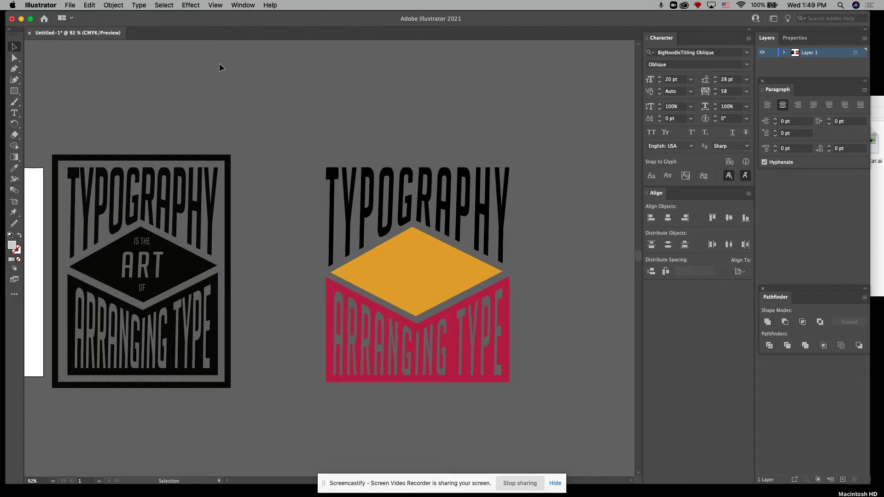
Add a three-line text block reading "IS THE", "ART" and "OF" in the empty area above the end of TYPOGRAPHY.
{"action": "left_click", "coordinate": [15, 113]}
{"action": "left_click", "coordinate": [525, 143]}
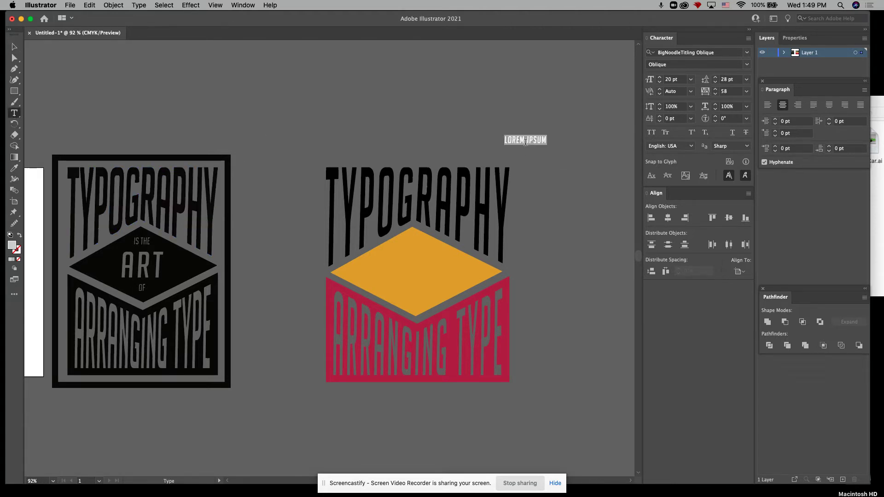
{"action": "type", "text": "IS"}
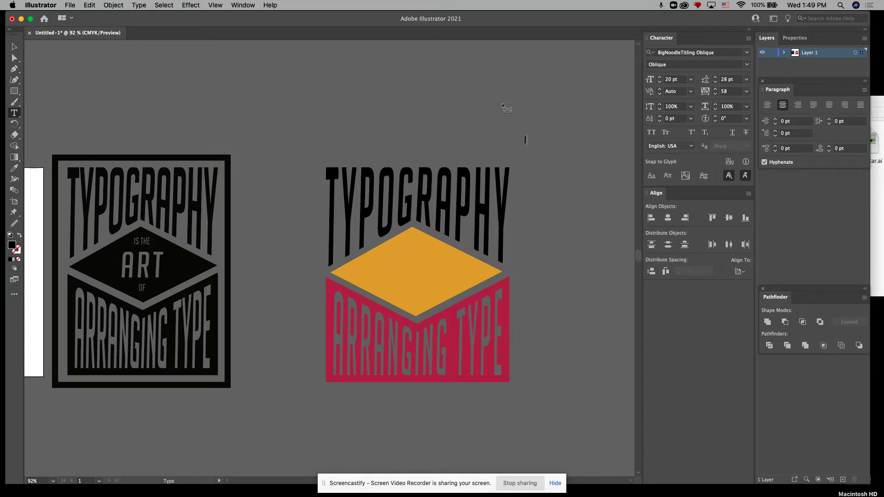
{"action": "type", "text": " THE "}
{"action": "type", "text": "ART "}
{"action": "type", "text": "OF"}
Check the paragraph alignment options and keep the three-line text block center-aligned.
{"action": "left_click", "coordinate": [242, 5]}
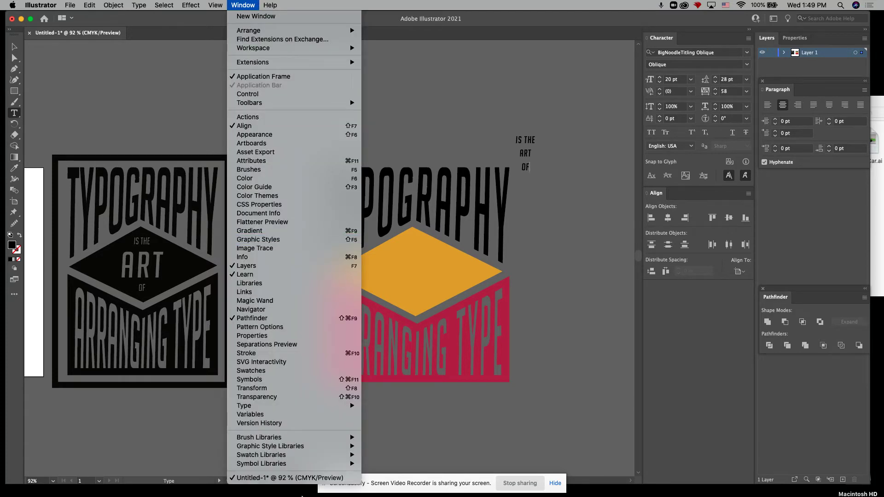
{"action": "mouse_move", "coordinate": [309, 408]}
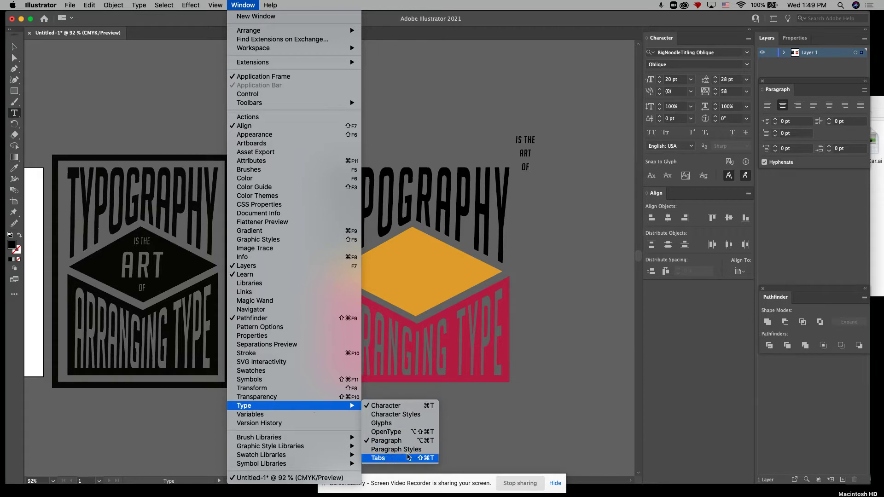
{"action": "left_click", "coordinate": [781, 107]}
{"action": "left_click", "coordinate": [773, 108]}
{"action": "left_click", "coordinate": [783, 105]}
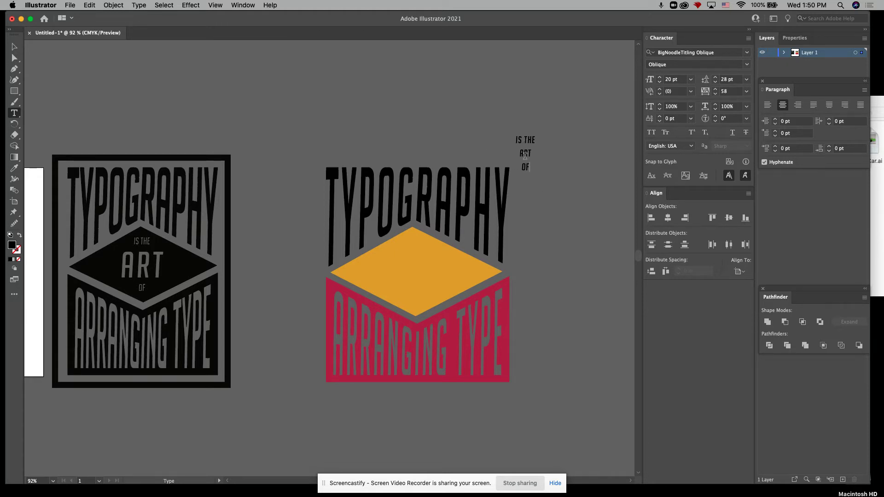
Try different baseline shifts on the letter A of ART, both below and above the line, and return it to 0 pt.
{"action": "scroll", "coordinate": [523, 151], "scroll_direction": "up", "scroll_amount": 2}
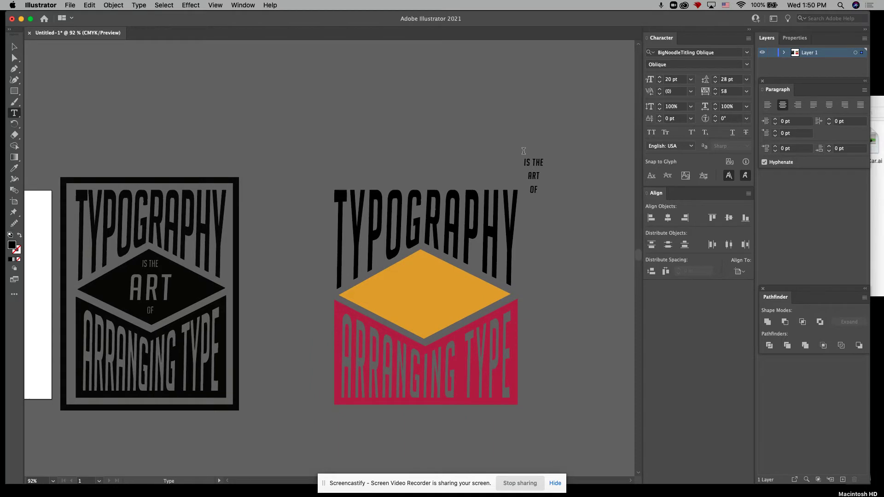
{"action": "scroll", "coordinate": [535, 177], "scroll_direction": "up", "scroll_amount": 6}
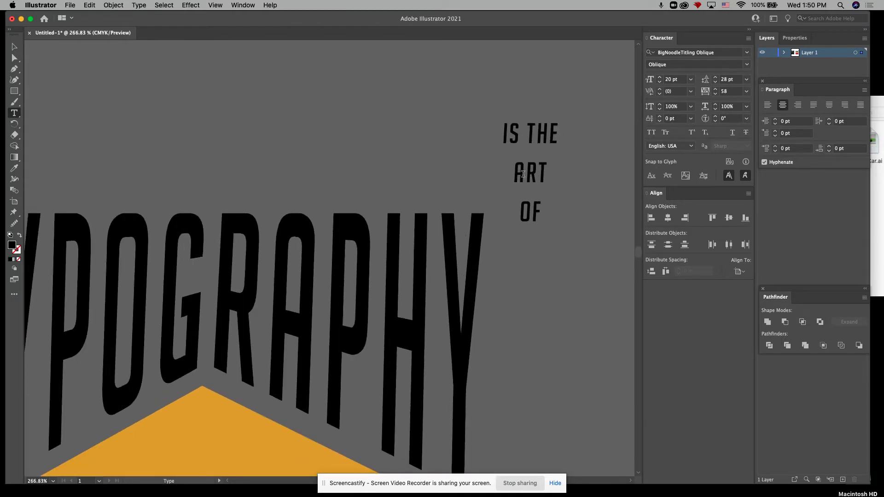
{"action": "left_click_drag", "start_coordinate": [527, 174], "coordinate": [511, 175]}
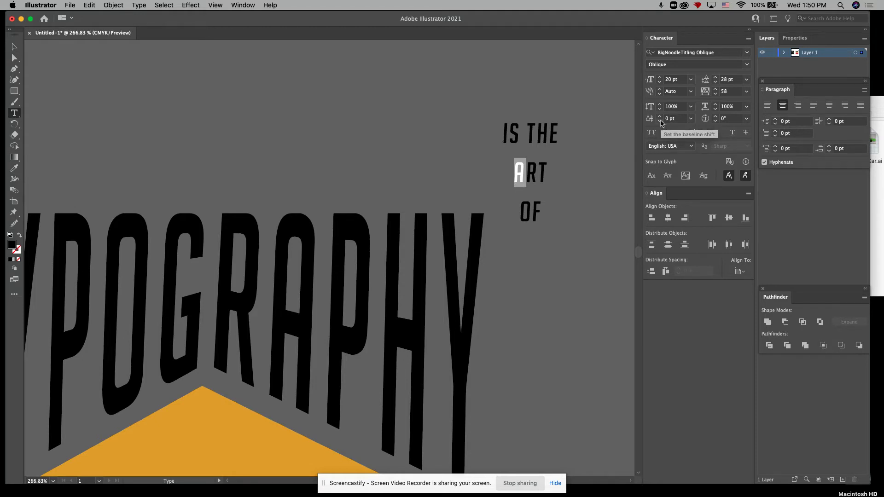
{"action": "left_click", "coordinate": [661, 121]}
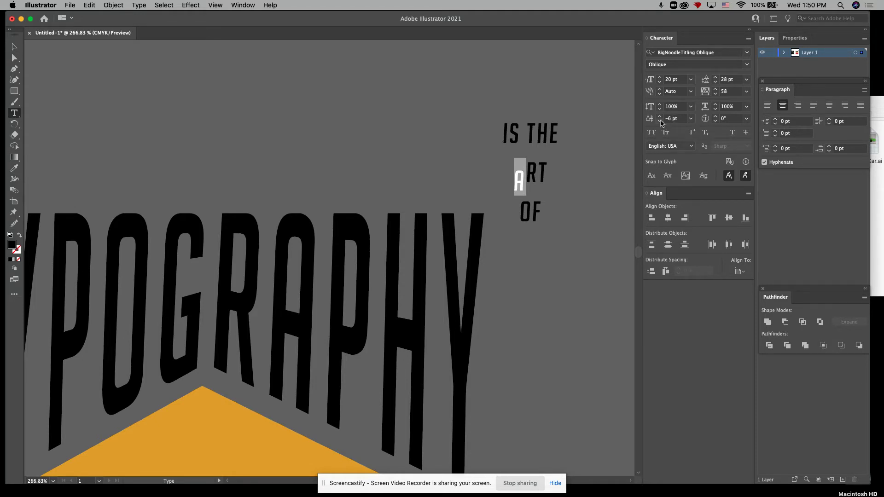
{"action": "left_click", "coordinate": [660, 116]}
{"action": "left_click", "coordinate": [660, 116]}
{"action": "left_click", "coordinate": [660, 116]}
{"action": "left_click", "coordinate": [660, 116]}
{"action": "left_click", "coordinate": [660, 116]}
{"action": "left_click", "coordinate": [659, 116]}
{"action": "left_click", "coordinate": [660, 116]}
{"action": "left_click", "coordinate": [660, 117]}
{"action": "left_click", "coordinate": [660, 116]}
{"action": "left_click", "coordinate": [659, 116]}
{"action": "left_click", "coordinate": [660, 116]}
{"action": "left_click", "coordinate": [660, 117]}
{"action": "left_click", "coordinate": [660, 121]}
{"action": "left_click", "coordinate": [660, 121]}
{"action": "left_click", "coordinate": [660, 121]}
{"action": "left_click", "coordinate": [660, 121]}
{"action": "left_click", "coordinate": [659, 121]}
{"action": "left_click", "coordinate": [660, 122]}
{"action": "left_click", "coordinate": [526, 174]}
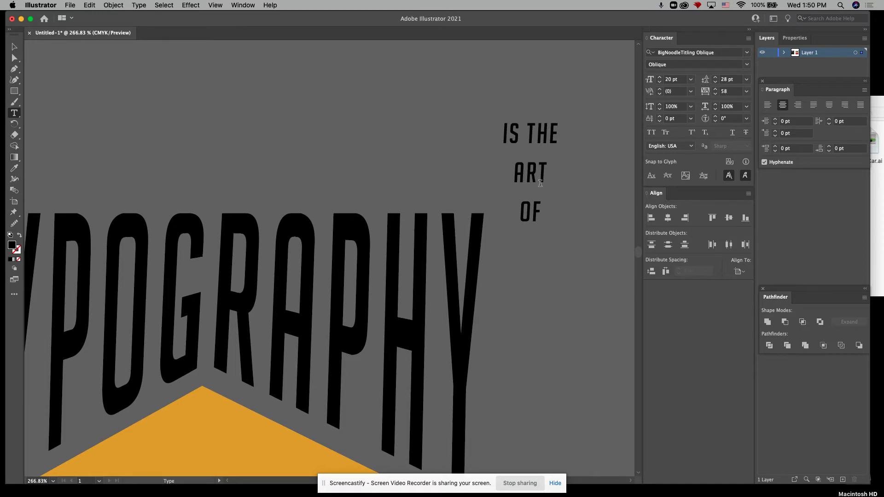
Set the font size of the word ART to 40 pt.
{"action": "left_click_drag", "start_coordinate": [545, 173], "coordinate": [440, 174]}
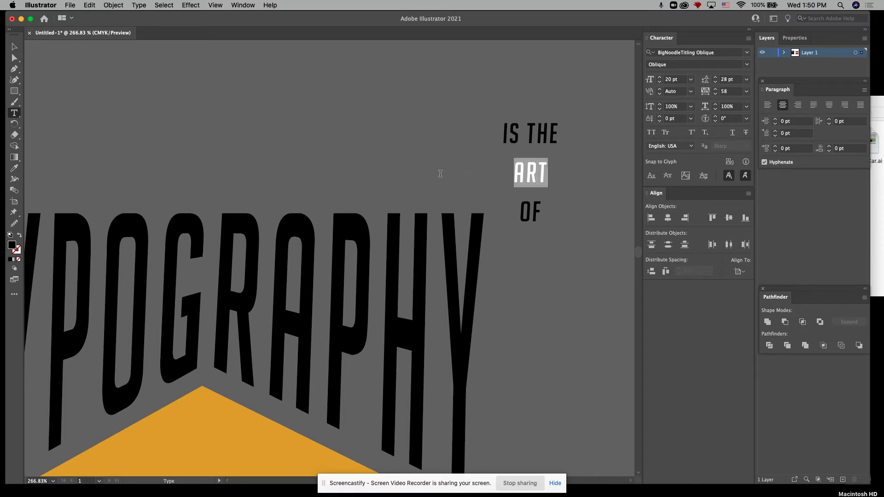
{"action": "left_click", "coordinate": [661, 79]}
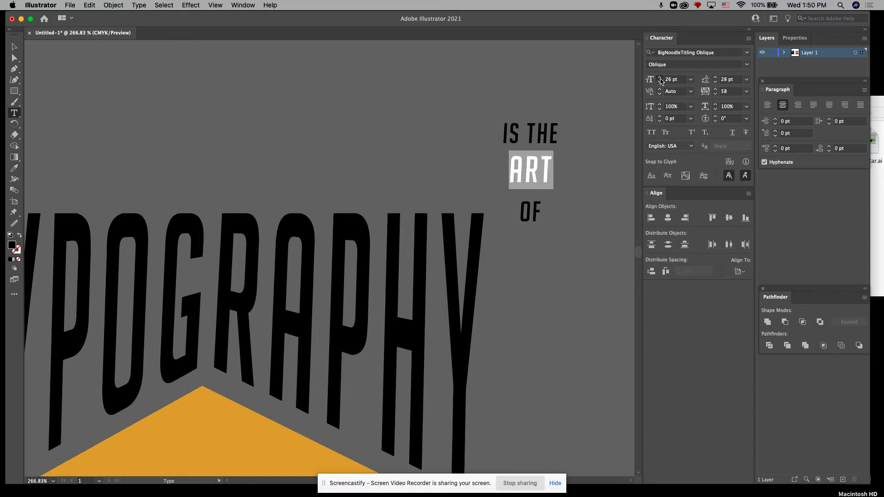
{"action": "left_click", "coordinate": [660, 79]}
{"action": "left_click", "coordinate": [660, 79]}
{"action": "left_click", "coordinate": [661, 80]}
{"action": "left_click", "coordinate": [660, 79]}
{"action": "left_click", "coordinate": [660, 79]}
{"action": "left_click", "coordinate": [660, 79]}
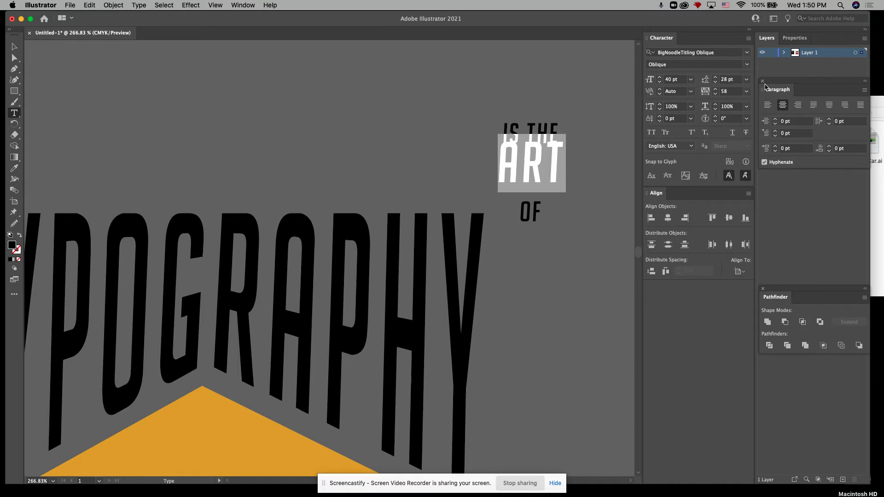
Set the leading of the word ART to 34 pt.
{"action": "left_click", "coordinate": [716, 77]}
{"action": "left_click", "coordinate": [715, 77]}
{"action": "left_click", "coordinate": [715, 78]}
{"action": "left_click", "coordinate": [715, 77]}
{"action": "left_click", "coordinate": [715, 78]}
{"action": "left_click", "coordinate": [716, 77]}
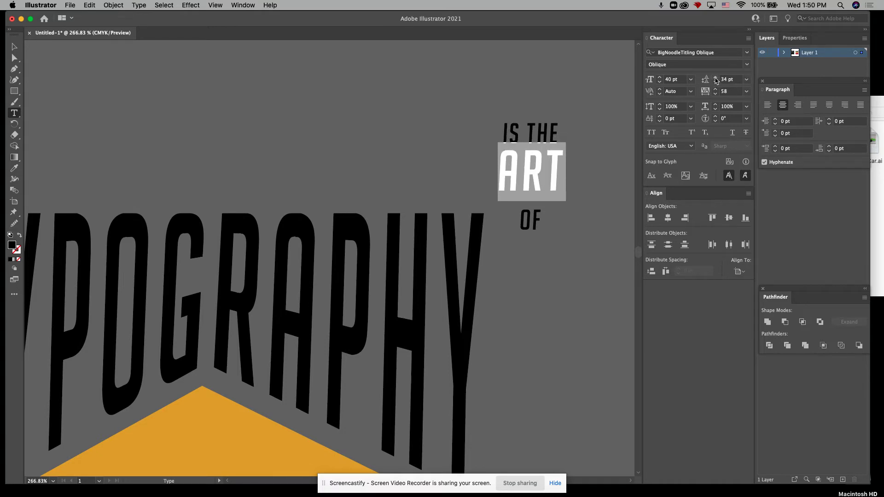
{"action": "left_click", "coordinate": [522, 171]}
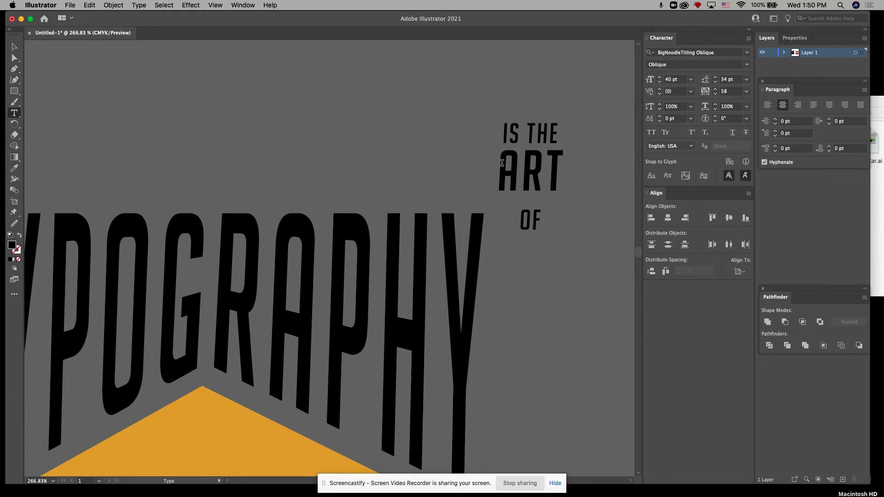
Set the font size of the line IS THE to 7 pt.
{"action": "left_click_drag", "start_coordinate": [558, 130], "coordinate": [444, 131]}
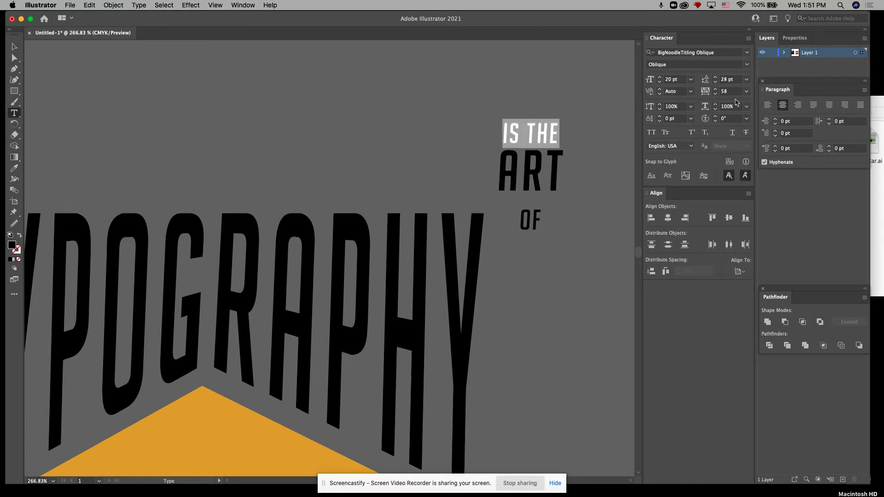
{"action": "left_click", "coordinate": [659, 82]}
{"action": "left_click", "coordinate": [660, 82]}
{"action": "left_click", "coordinate": [659, 82]}
{"action": "left_click", "coordinate": [659, 82]}
{"action": "left_click", "coordinate": [660, 82]}
{"action": "left_click", "coordinate": [660, 82]}
{"action": "left_click", "coordinate": [659, 82]}
{"action": "left_click", "coordinate": [659, 82]}
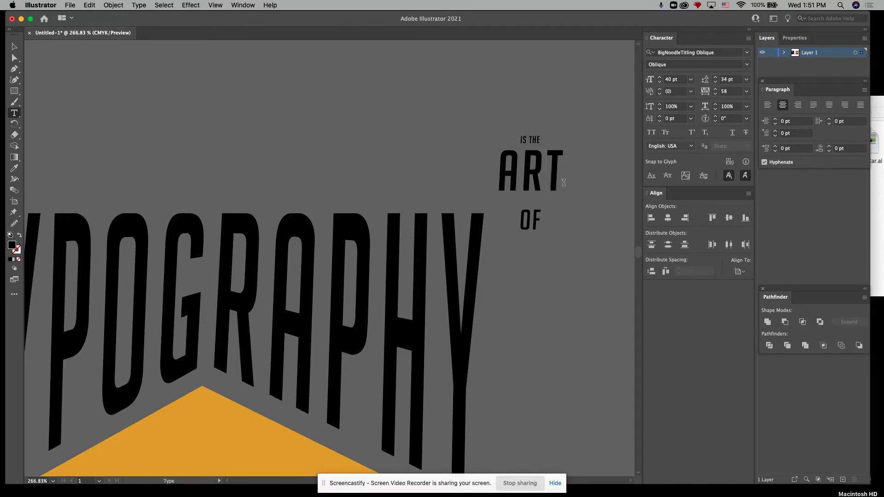
Set the font size of the word OF to 7 pt, matching the line IS THE.
{"action": "left_click_drag", "start_coordinate": [565, 183], "coordinate": [474, 184]}
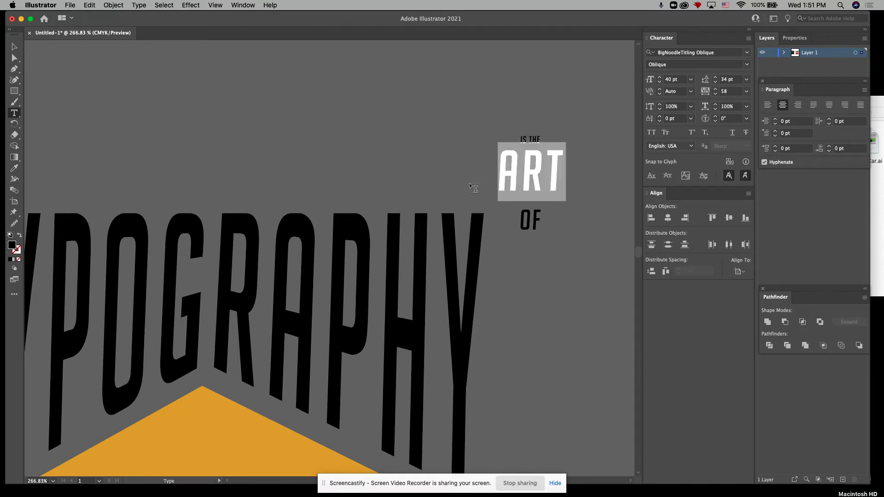
{"action": "left_click", "coordinate": [533, 165]}
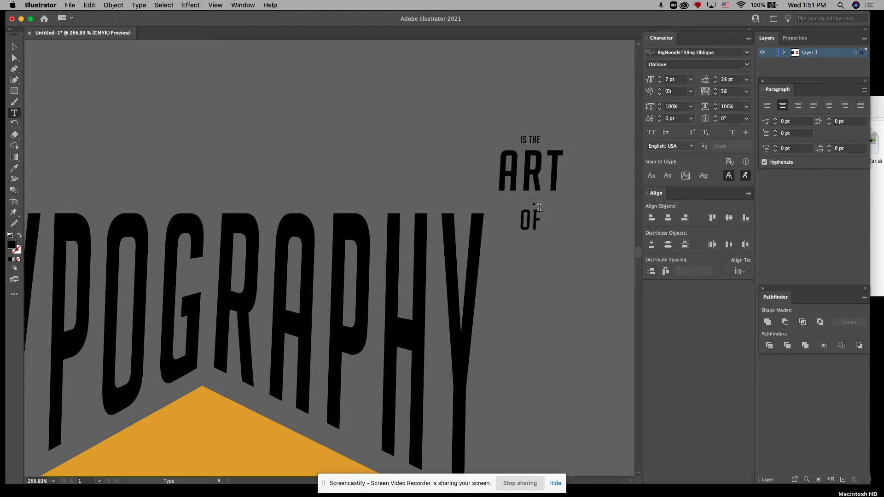
{"action": "double_click", "coordinate": [539, 215]}
{"action": "left_click", "coordinate": [670, 78]}
{"action": "double_click", "coordinate": [670, 79]}
{"action": "type", "text": "7"}
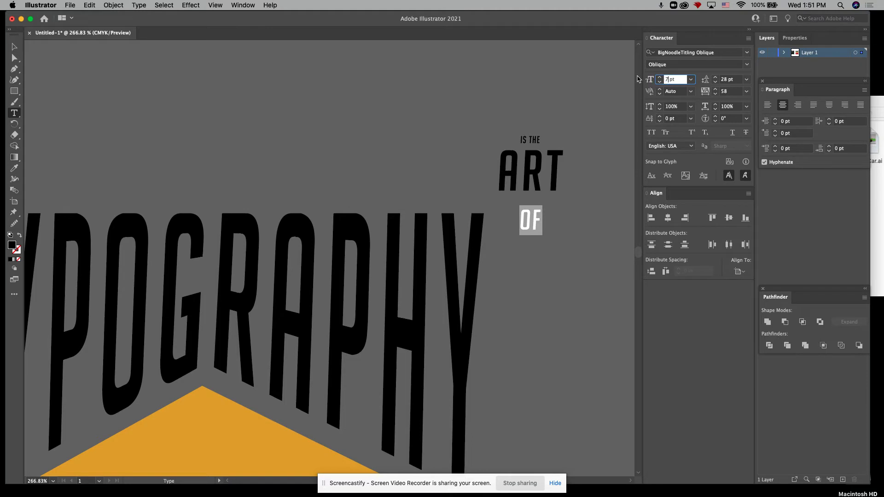
{"action": "key", "text": "Return"}
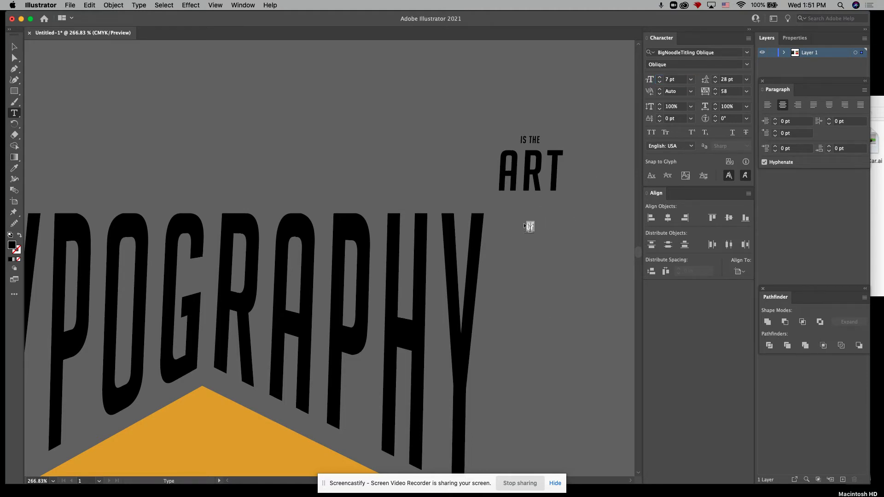
{"action": "key", "text": "Escape"}
Try joining OF to the ART line by removing the line break, and restore the break.
{"action": "left_click", "coordinate": [528, 226]}
{"action": "key", "text": "BackSpace"}
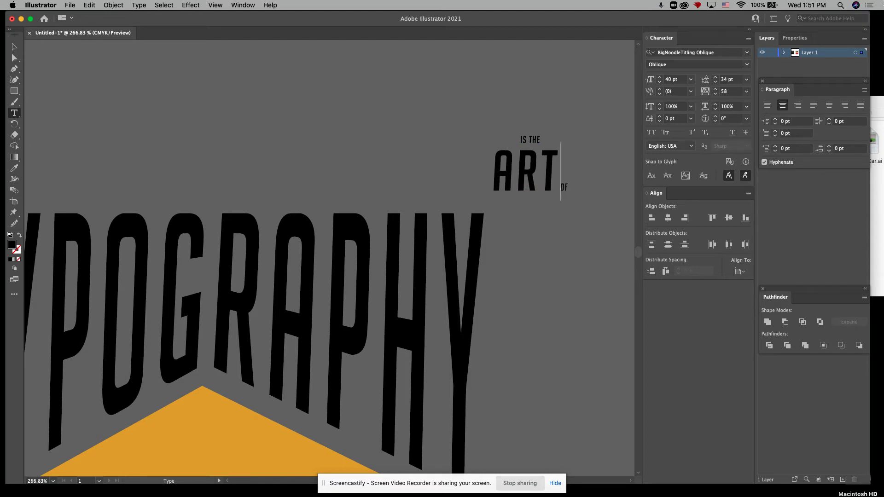
{"action": "key", "text": "Return"}
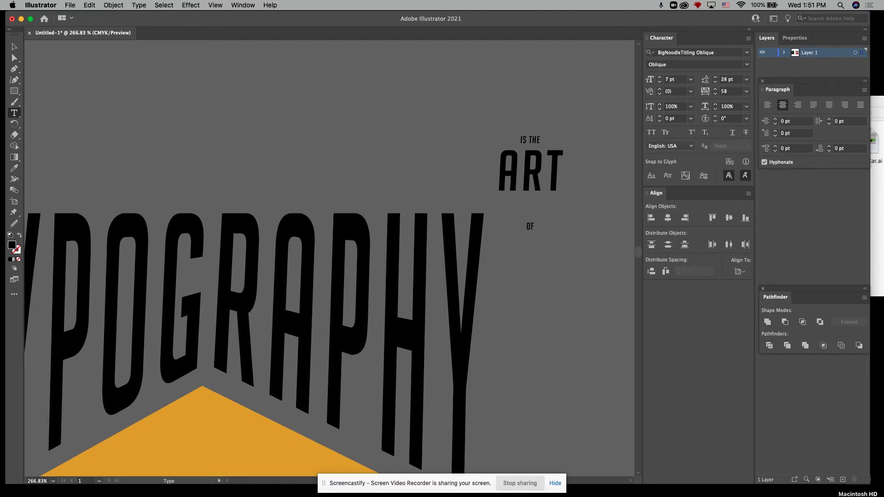
Reduce the leading of the word OF to 12 pt so it sits closely beneath ART.
{"action": "left_click_drag", "start_coordinate": [534, 225], "coordinate": [547, 171]}
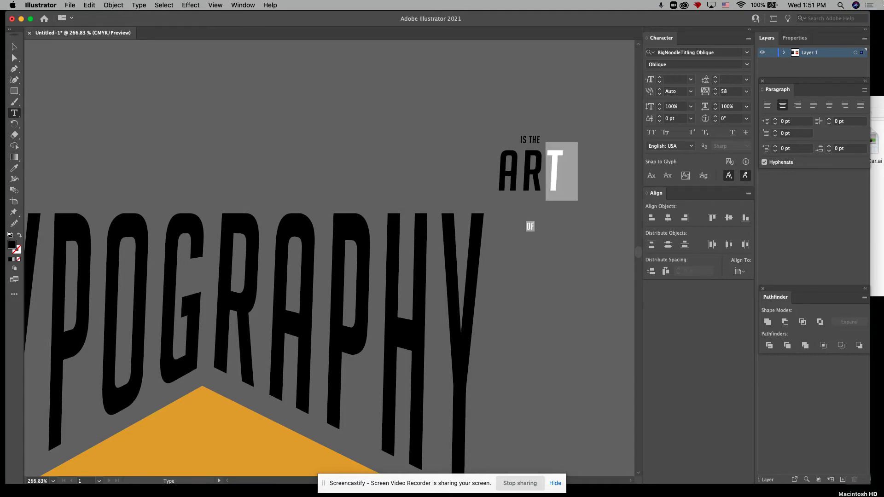
{"action": "key", "text": "shift+Right"}
{"action": "key", "text": "shift+Right"}
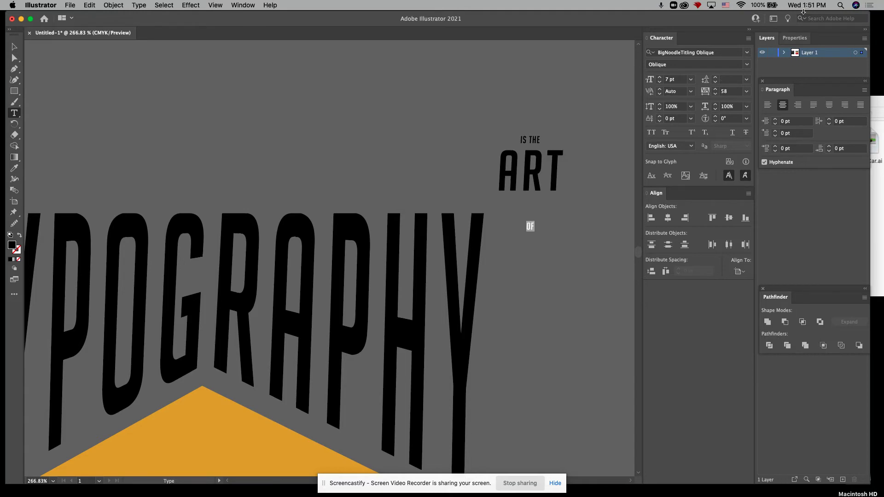
{"action": "left_click", "coordinate": [716, 82]}
{"action": "left_click", "coordinate": [716, 82]}
{"action": "left_click", "coordinate": [716, 82]}
{"action": "left_click", "coordinate": [715, 82]}
{"action": "left_click", "coordinate": [715, 82]}
{"action": "left_click", "coordinate": [715, 82]}
{"action": "left_click", "coordinate": [716, 82]}
{"action": "left_click", "coordinate": [716, 82]}
{"action": "left_click", "coordinate": [716, 81]}
{"action": "left_click", "coordinate": [715, 82]}
{"action": "left_click", "coordinate": [716, 82]}
{"action": "left_click", "coordinate": [715, 82]}
{"action": "left_click", "coordinate": [715, 82]}
{"action": "left_click", "coordinate": [715, 82]}
{"action": "key", "text": "Left"}
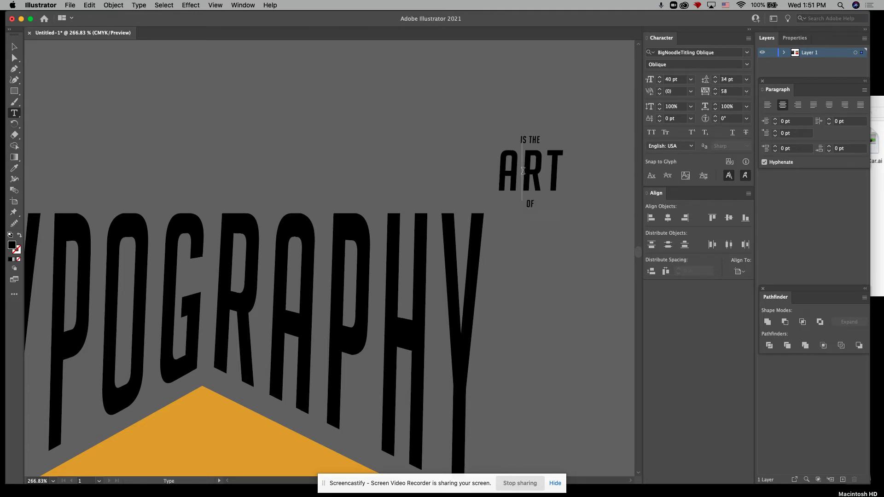
Move the text block onto the orange diamond and enlarge it to about twice its size in the middle.
{"action": "key", "text": "super+shift+a"}
{"action": "key", "text": "v"}
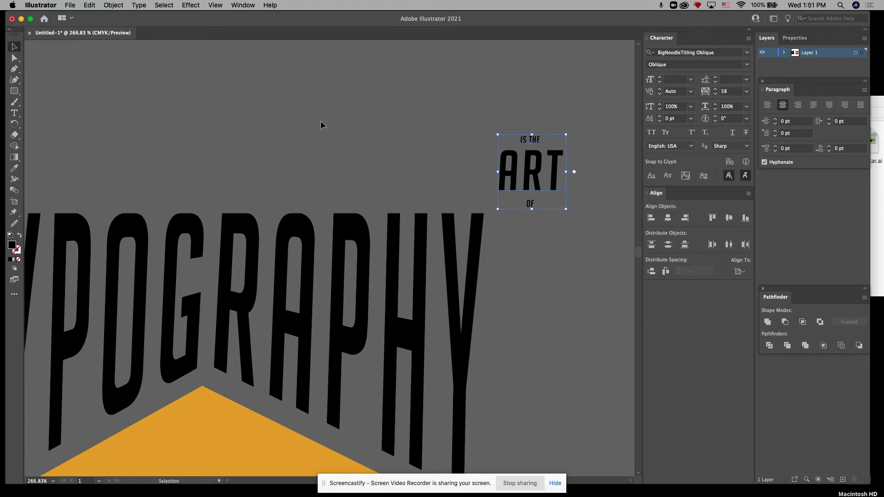
{"action": "scroll", "coordinate": [520, 210], "scroll_direction": "down", "scroll_amount": 5}
{"action": "left_click_drag", "start_coordinate": [591, 60], "coordinate": [256, 366]}
{"action": "scroll", "coordinate": [256, 366], "scroll_direction": "left", "scroll_amount": 5}
{"action": "scroll", "coordinate": [256, 367], "scroll_direction": "down", "scroll_amount": 4}
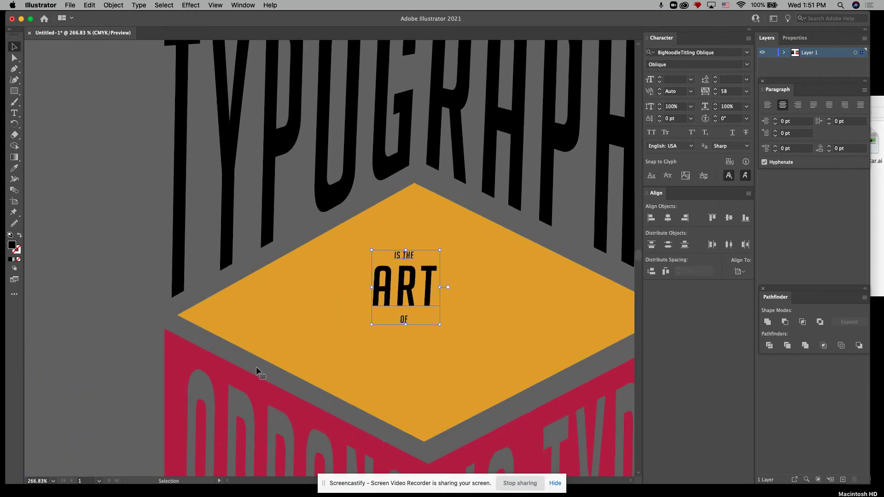
{"action": "left_click_drag", "start_coordinate": [425, 305], "coordinate": [507, 394]}
{"action": "left_click_drag", "start_coordinate": [417, 318], "coordinate": [394, 296]}
Align the text block and the orange diamond on their horizontal centers and deselect them.
{"action": "left_click", "coordinate": [523, 273], "text": "shift"}
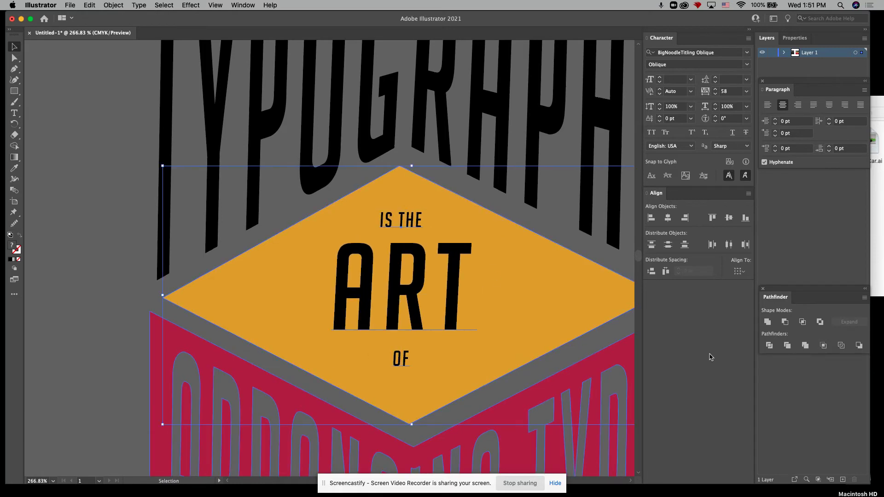
{"action": "left_click", "coordinate": [668, 218]}
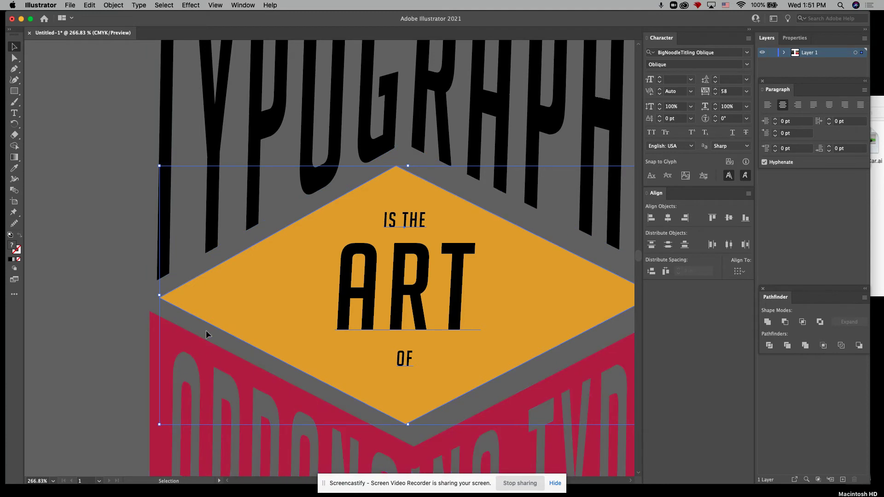
{"action": "left_click", "coordinate": [101, 244]}
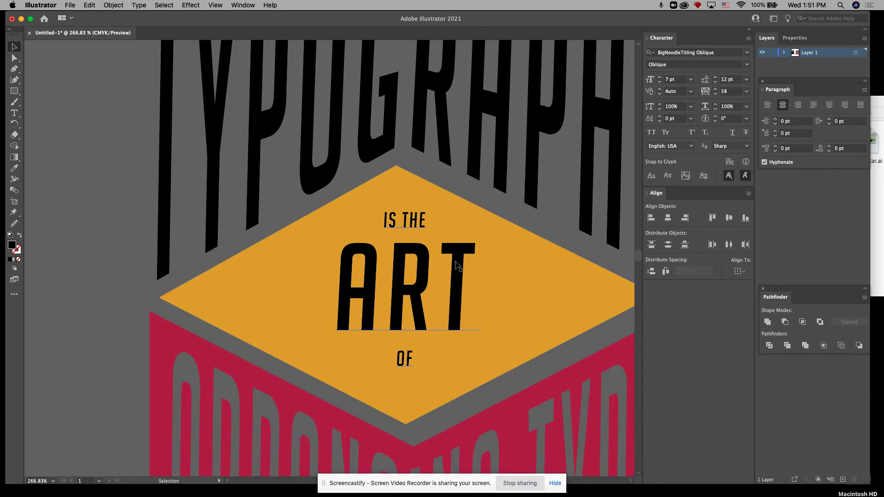
Enlarge the text block slightly within the diamond and align both on their horizontal centers again.
{"action": "left_click", "coordinate": [481, 358], "text": "shift"}
{"action": "left_click_drag", "start_coordinate": [481, 370], "coordinate": [491, 381]}
{"action": "left_click", "coordinate": [515, 263], "text": "shift"}
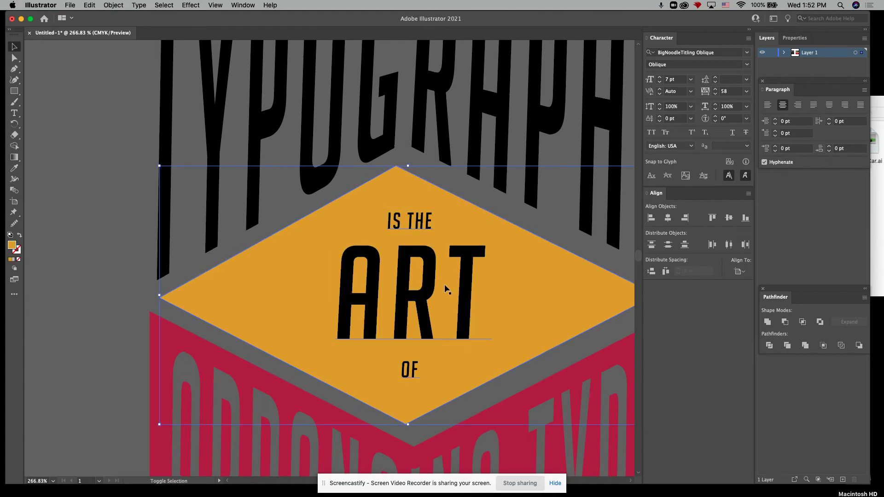
{"action": "left_click", "coordinate": [668, 217]}
{"action": "left_click", "coordinate": [48, 302]}
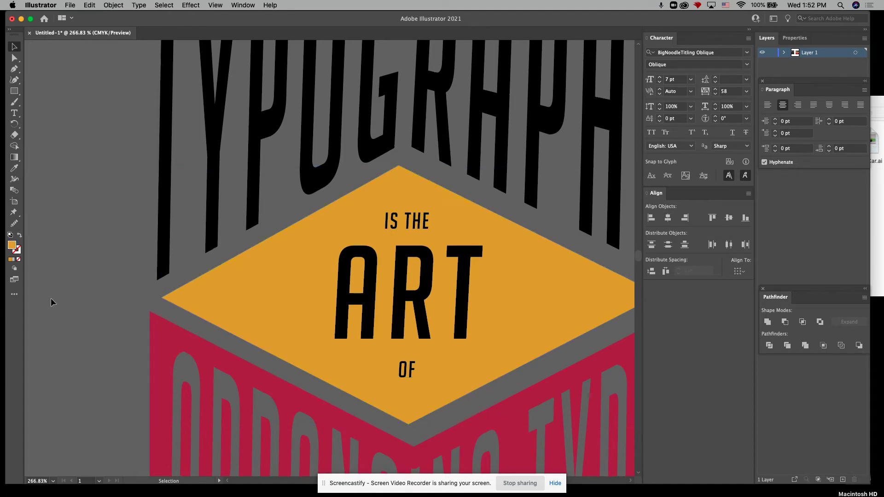
Convert the IS THE ART OF text block in the diamond to outlines.
{"action": "left_click", "coordinate": [402, 282]}
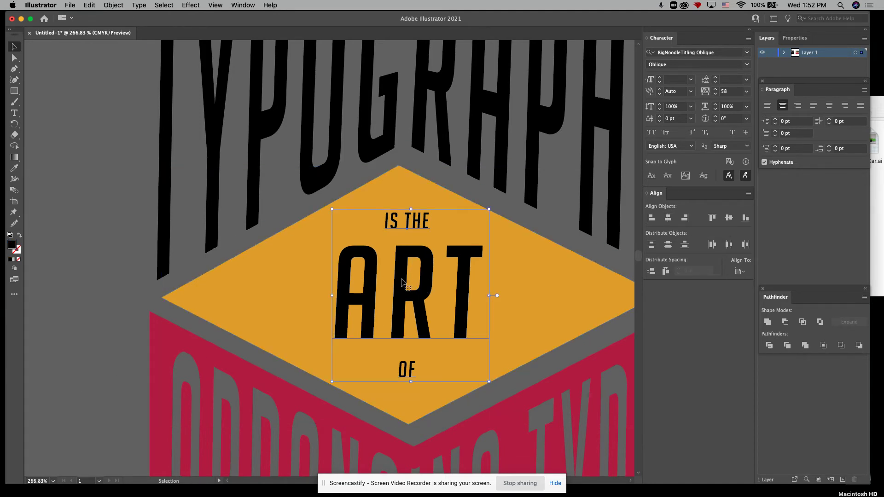
{"action": "key", "text": "a"}
{"action": "left_click", "coordinate": [406, 378]}
{"action": "key", "text": "v"}
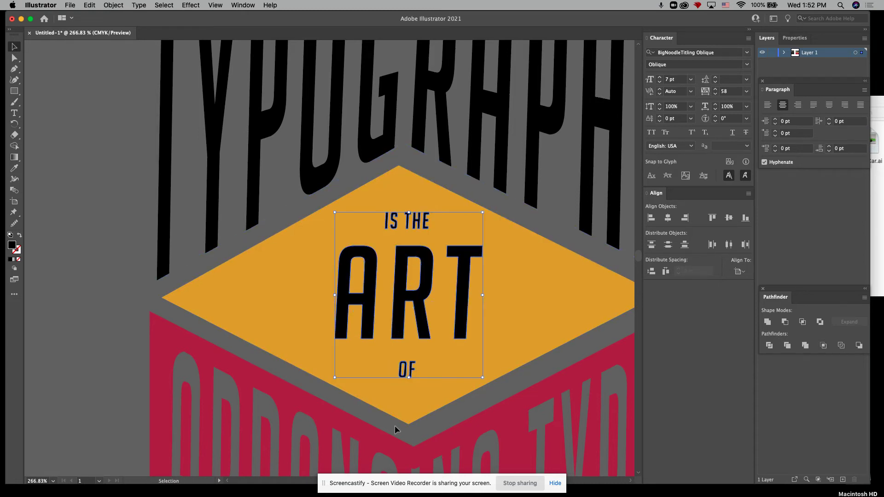
Subtract the outlined IS THE ART OF text from the orange diamond with Minus Front and deselect the result.
{"action": "left_click", "coordinate": [518, 316], "text": "shift"}
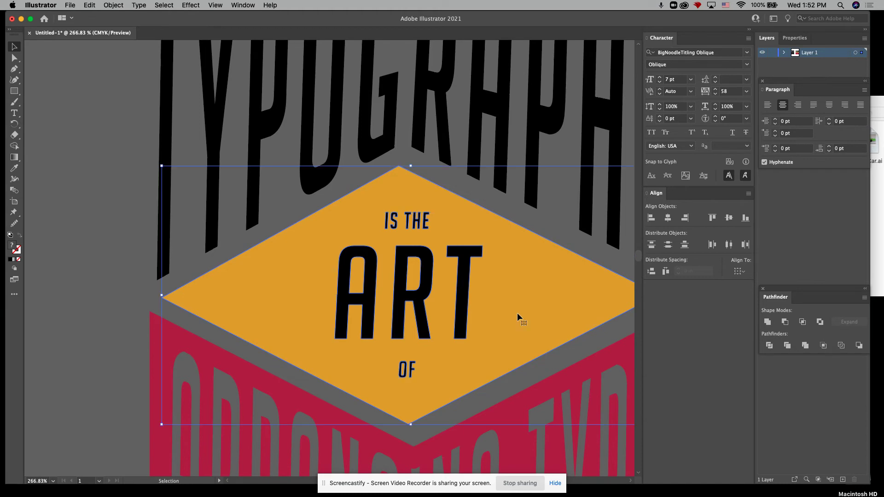
{"action": "left_click", "coordinate": [786, 324]}
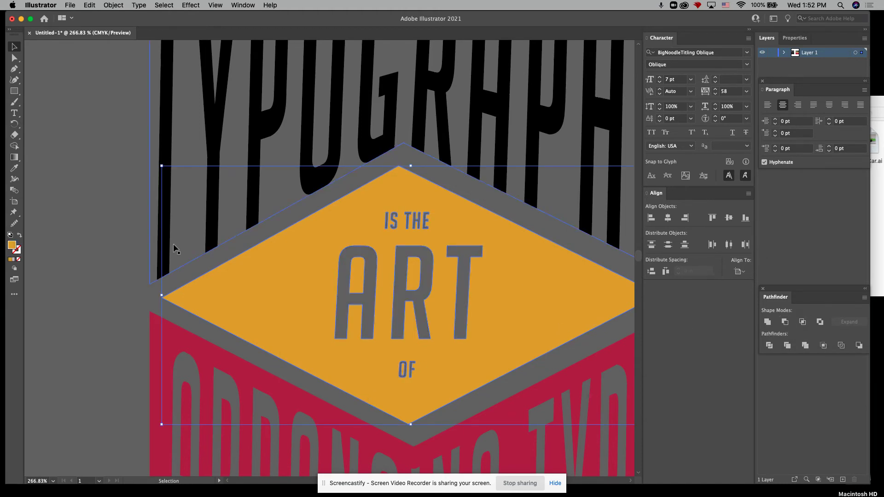
{"action": "left_click", "coordinate": [54, 76]}
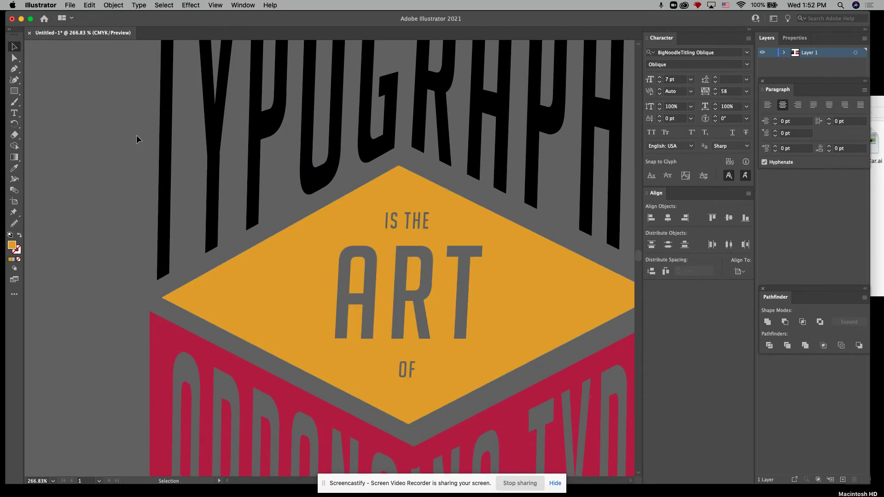
{"action": "scroll", "coordinate": [137, 134], "scroll_direction": "down", "scroll_amount": 5}
{"action": "scroll", "coordinate": [134, 136], "scroll_direction": "left", "scroll_amount": 5}
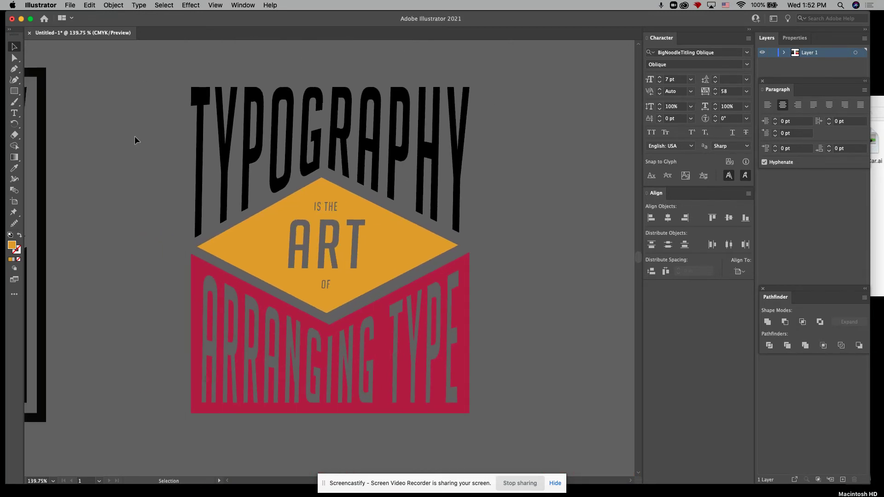
{"action": "left_click", "coordinate": [343, 179]}
{"action": "scroll", "coordinate": [343, 180], "scroll_direction": "left", "scroll_amount": 5}
{"action": "key", "text": "super+shift+a"}
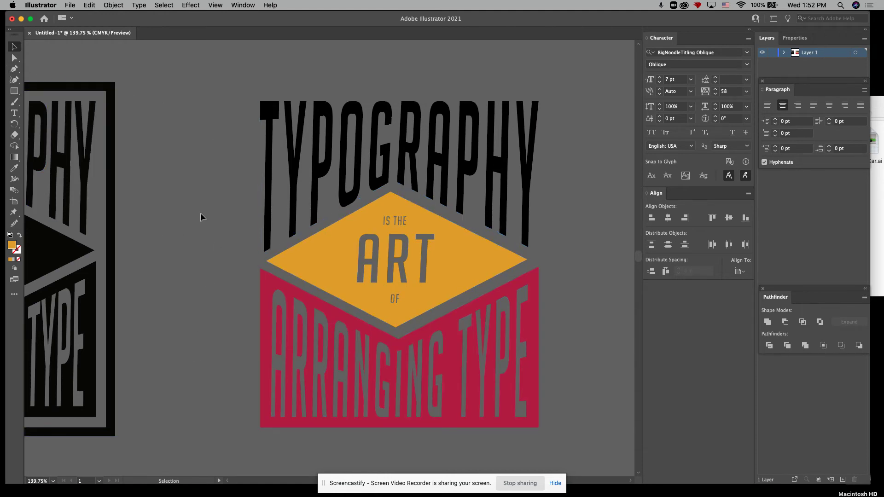
Set the fill color to pure green, hex 00FF00.
{"action": "double_click", "coordinate": [14, 247]}
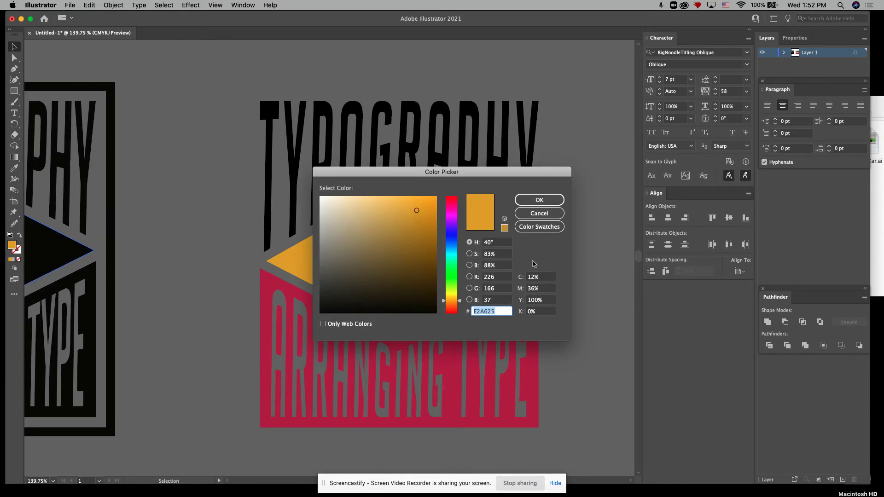
{"action": "left_click", "coordinate": [452, 276]}
{"action": "left_click_drag", "start_coordinate": [430, 201], "coordinate": [440, 193]}
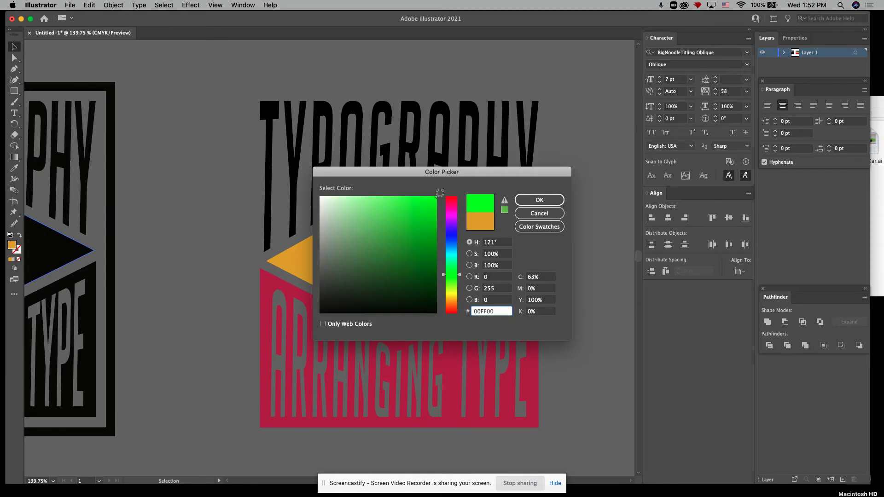
{"action": "left_click", "coordinate": [555, 195]}
Draw a green rectangle that exactly covers the whole design, from the TYPOGRAPHY lettering down to the base of the red shape.
{"action": "left_click", "coordinate": [15, 93]}
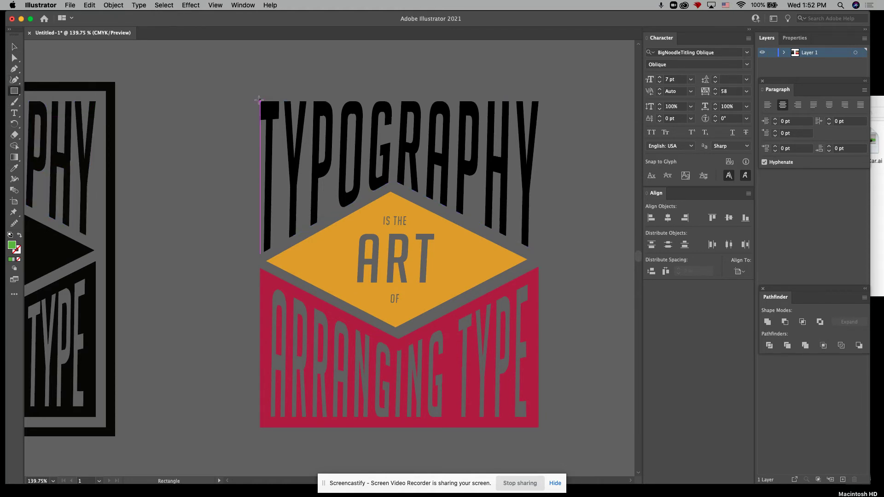
{"action": "left_click_drag", "start_coordinate": [259, 100], "coordinate": [536, 427]}
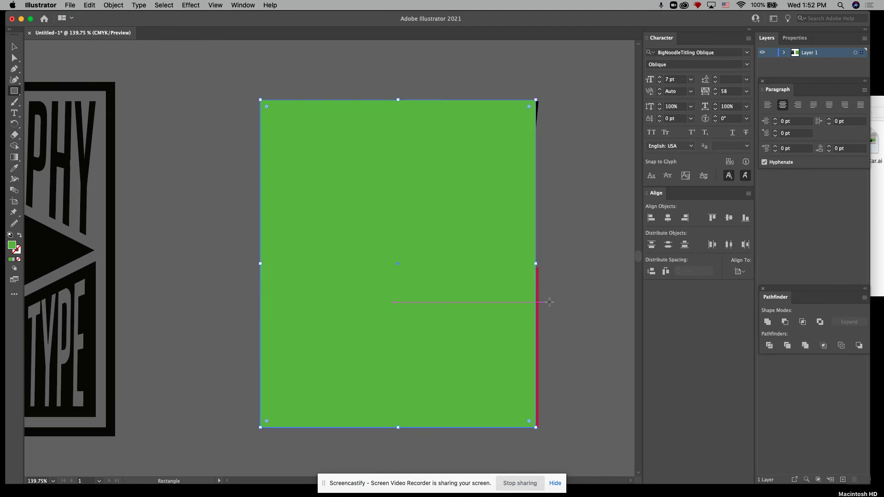
{"action": "left_click_drag", "start_coordinate": [536, 263], "coordinate": [538, 263]}
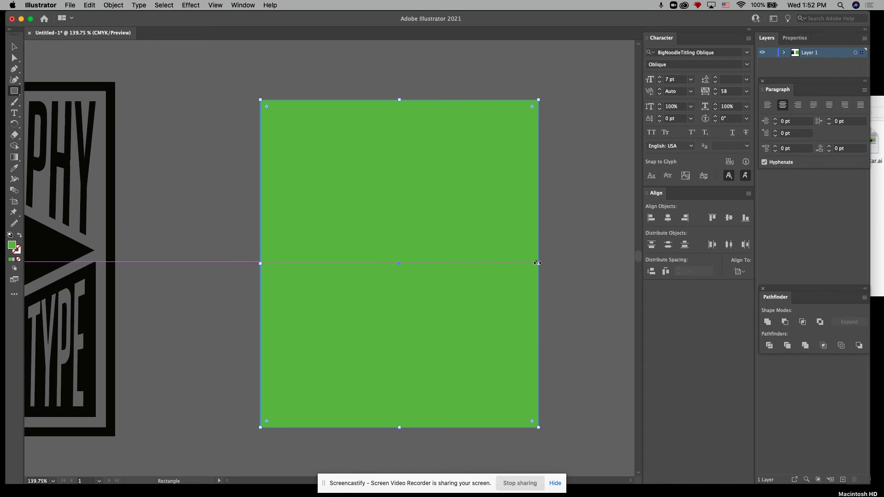
Offset the green rectangle's path outward by 0.2 in with miter joins, using the preview to compare.
{"action": "left_click", "coordinate": [115, 5]}
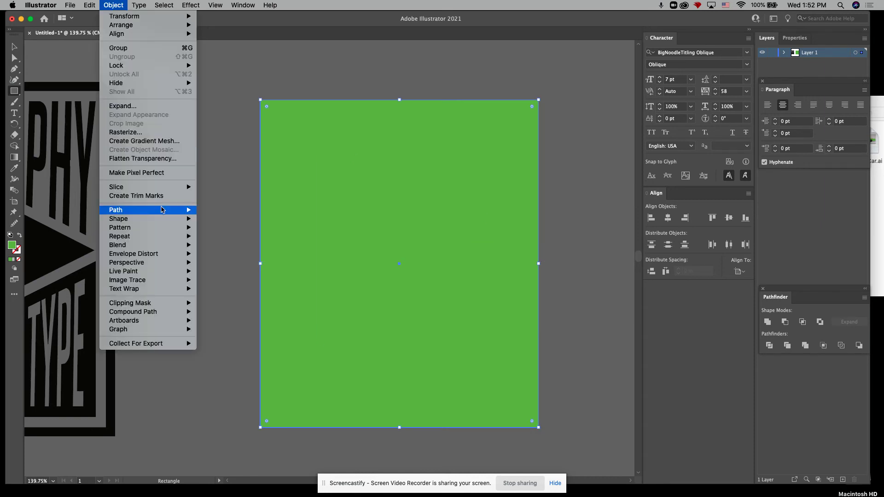
{"action": "mouse_move", "coordinate": [164, 210]}
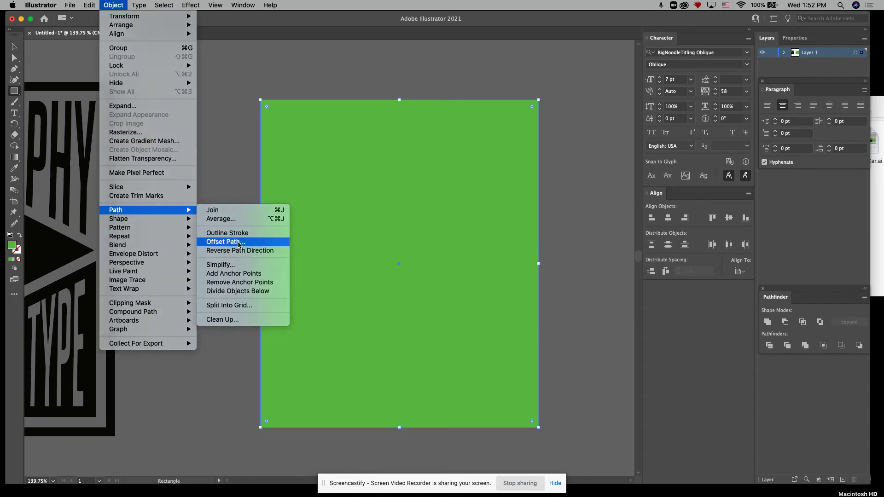
{"action": "left_click", "coordinate": [226, 242]}
{"action": "left_click", "coordinate": [589, 228]}
{"action": "type", "text": "-"}
{"action": "key", "text": "BackSpace"}
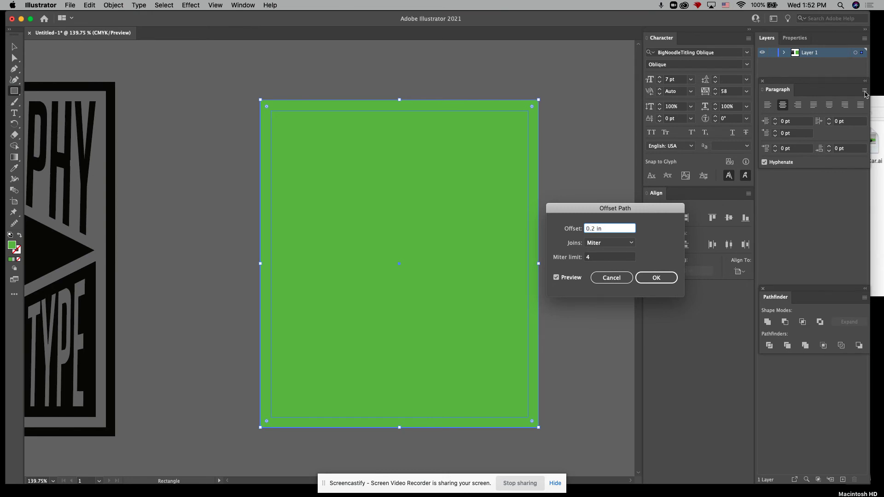
{"action": "left_click", "coordinate": [557, 277]}
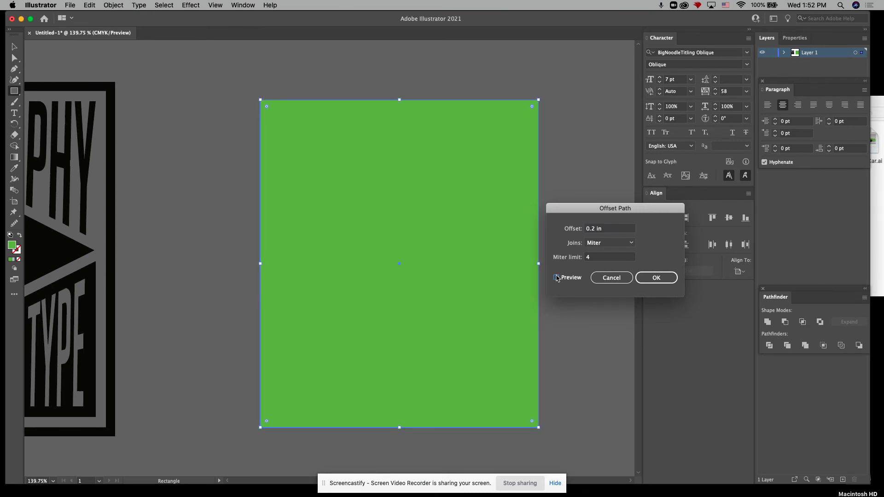
{"action": "left_click", "coordinate": [557, 278]}
{"action": "left_click", "coordinate": [557, 278]}
{"action": "left_click", "coordinate": [556, 278]}
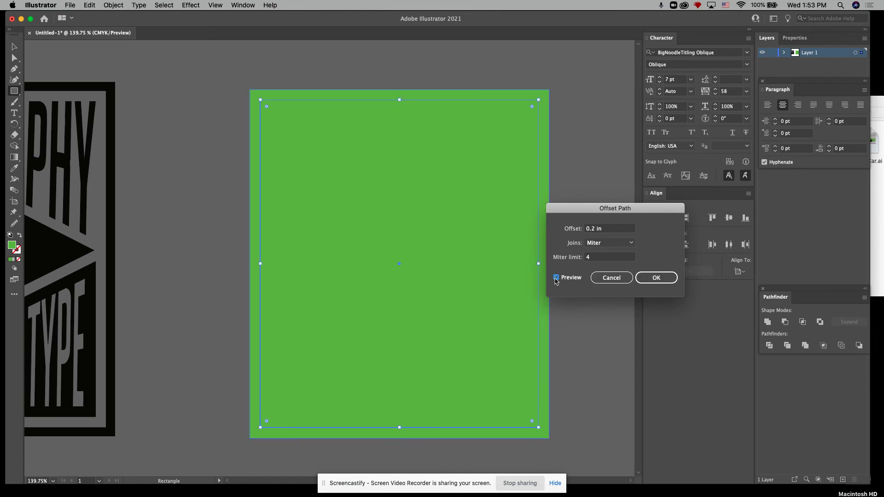
{"action": "left_click", "coordinate": [663, 278]}
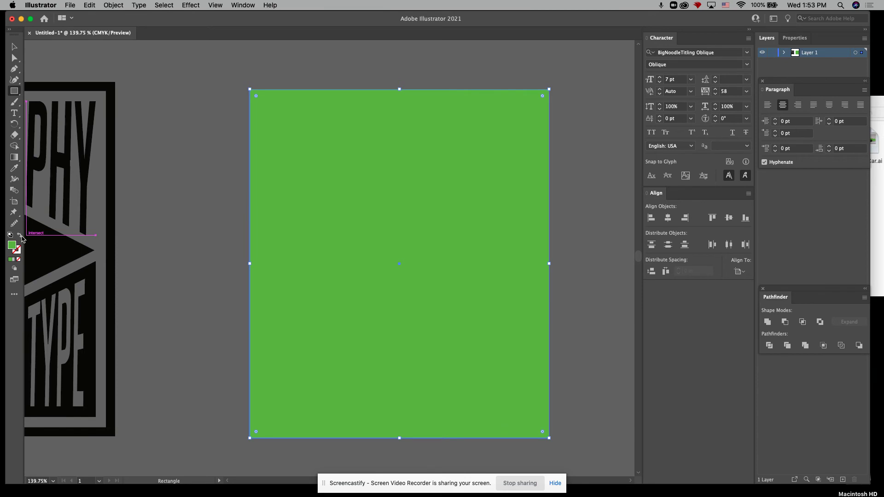
Swap fill and stroke on the outer offset rectangle and delete the original inner green rectangle.
{"action": "left_click", "coordinate": [14, 47]}
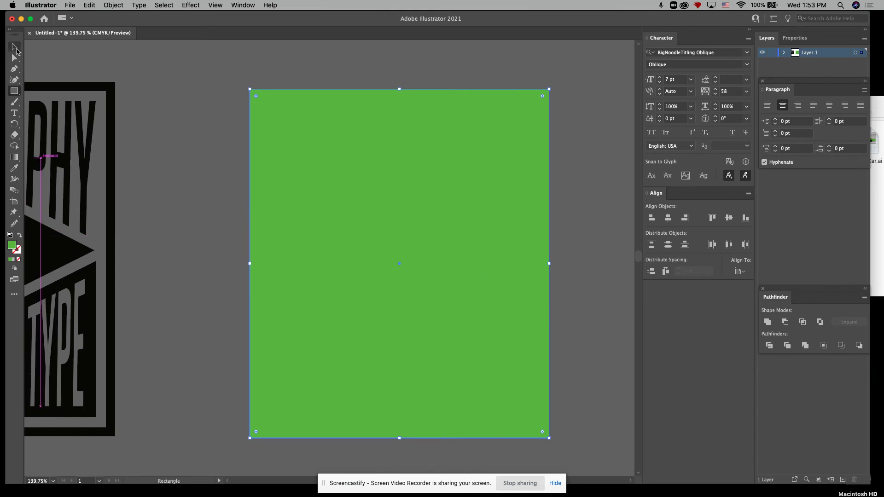
{"action": "left_click", "coordinate": [352, 156]}
{"action": "left_click", "coordinate": [352, 154]}
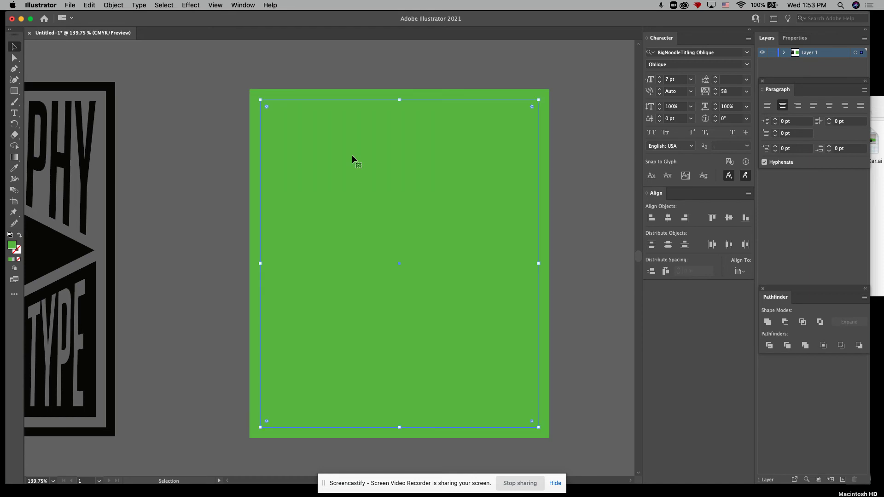
{"action": "left_click", "coordinate": [253, 228]}
{"action": "left_click", "coordinate": [19, 235]}
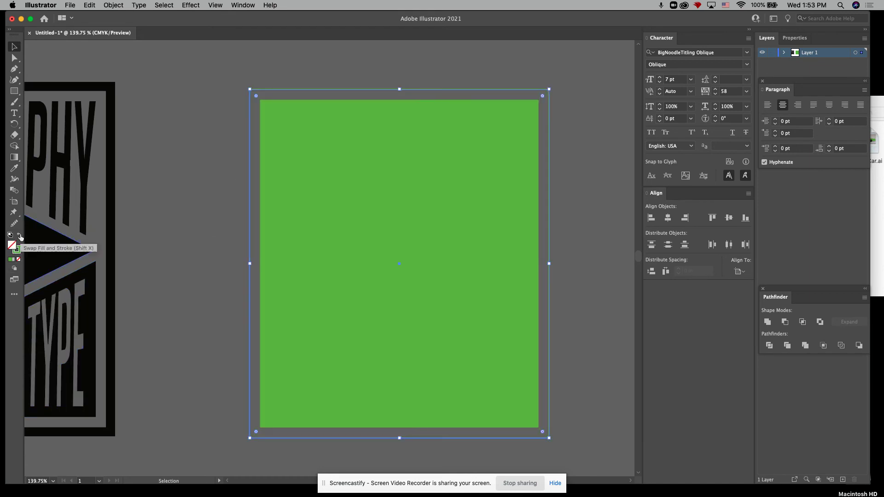
{"action": "left_click", "coordinate": [321, 295]}
{"action": "key", "text": "Delete"}
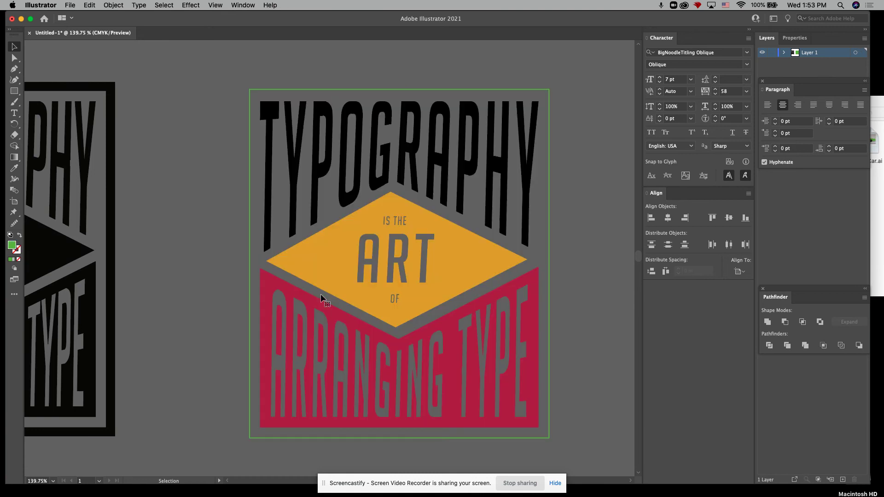
Move the Paragraph panel out of the way, set the green frame's stroke weight to 10 pt and deselect it.
{"action": "left_click", "coordinate": [250, 249]}
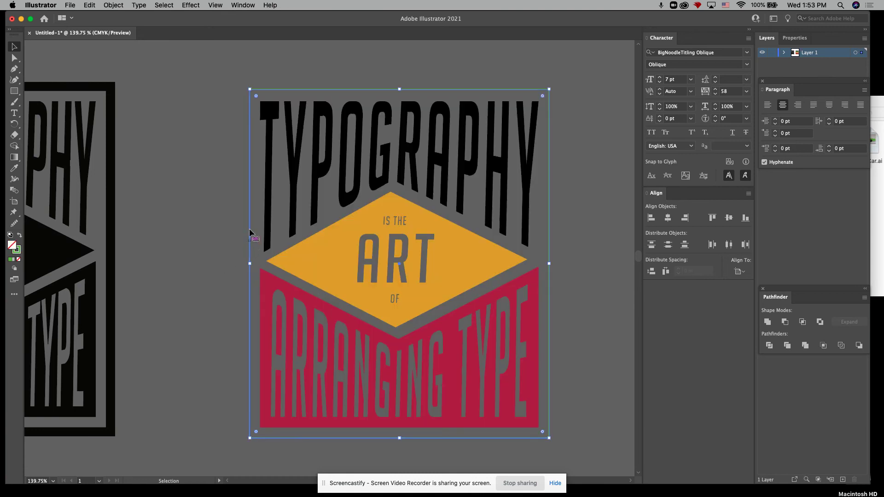
{"action": "left_click", "coordinate": [795, 37]}
{"action": "left_click_drag", "start_coordinate": [800, 88], "coordinate": [684, 309]}
{"action": "left_click", "coordinate": [824, 151]}
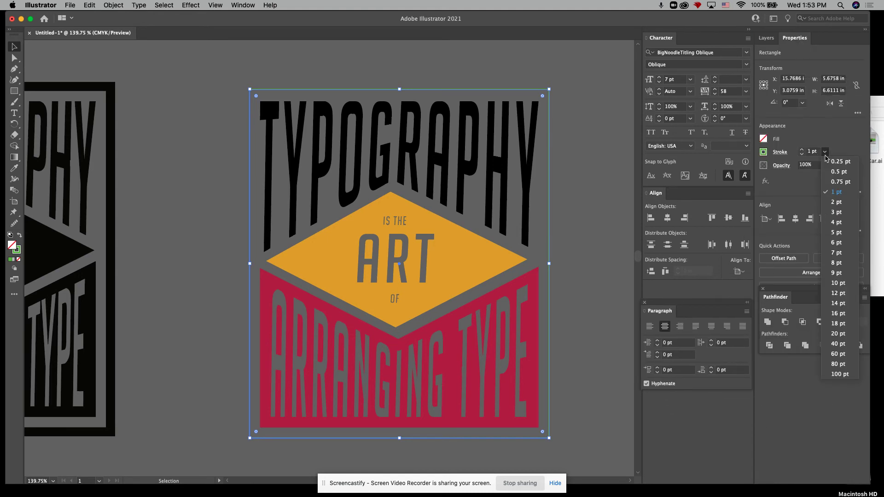
{"action": "left_click", "coordinate": [839, 263]}
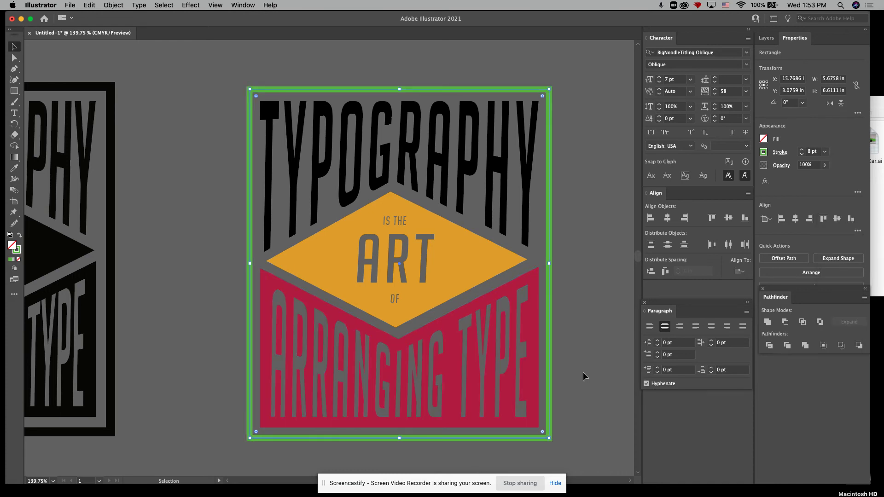
{"action": "left_click", "coordinate": [825, 152]}
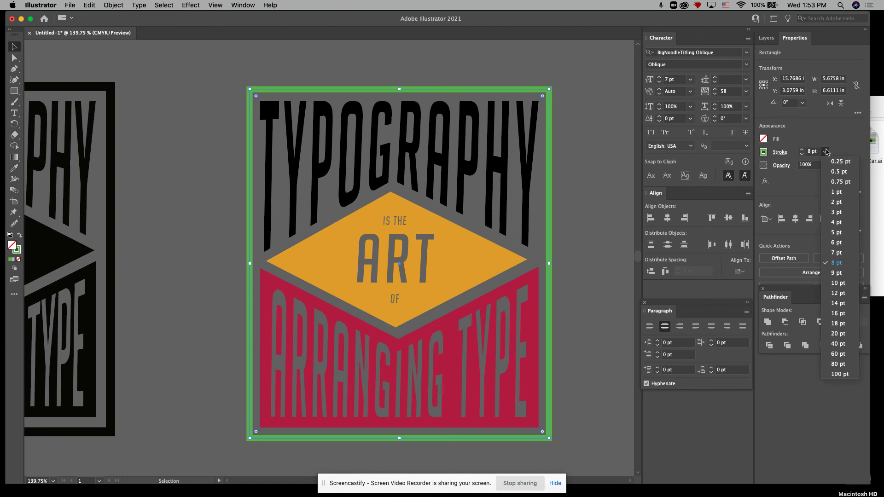
{"action": "left_click", "coordinate": [846, 284]}
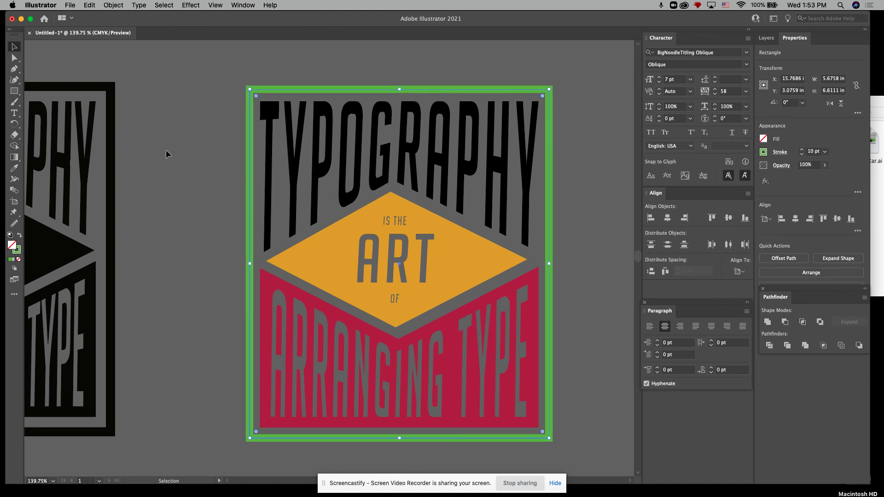
{"action": "left_click", "coordinate": [217, 200]}
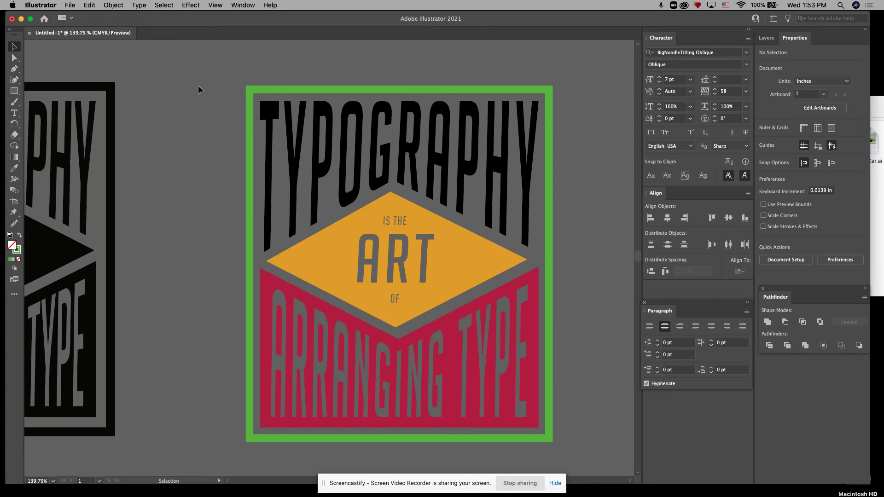
Select only the green frame around the poster and convert its stroke to a filled shape with Outline Stroke.
{"action": "left_click_drag", "start_coordinate": [198, 87], "coordinate": [579, 338]}
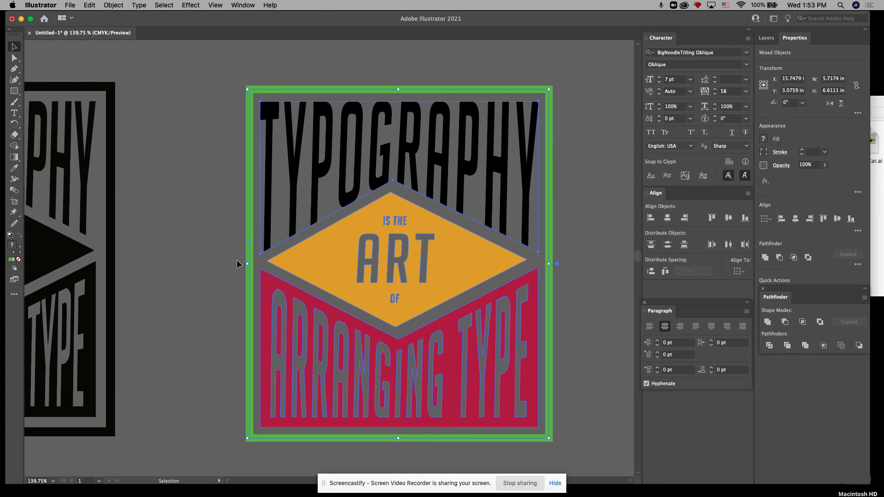
{"action": "left_click", "coordinate": [235, 371]}
{"action": "left_click", "coordinate": [250, 325]}
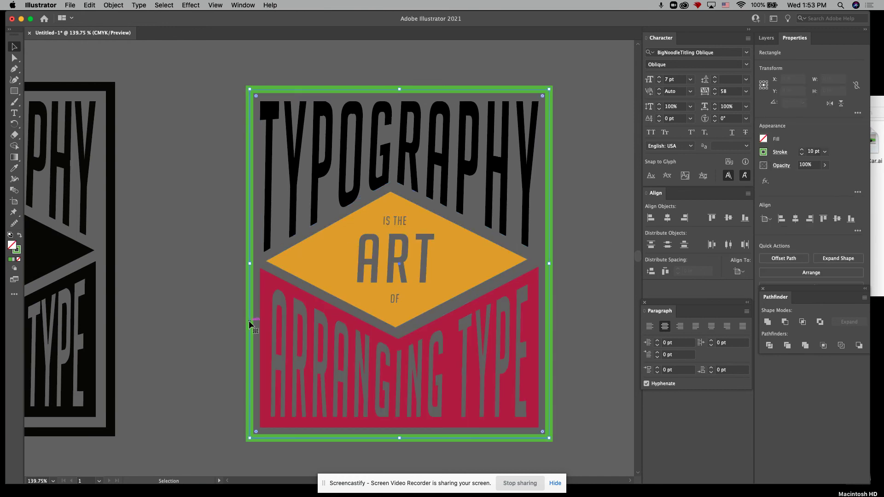
{"action": "left_click", "coordinate": [113, 5]}
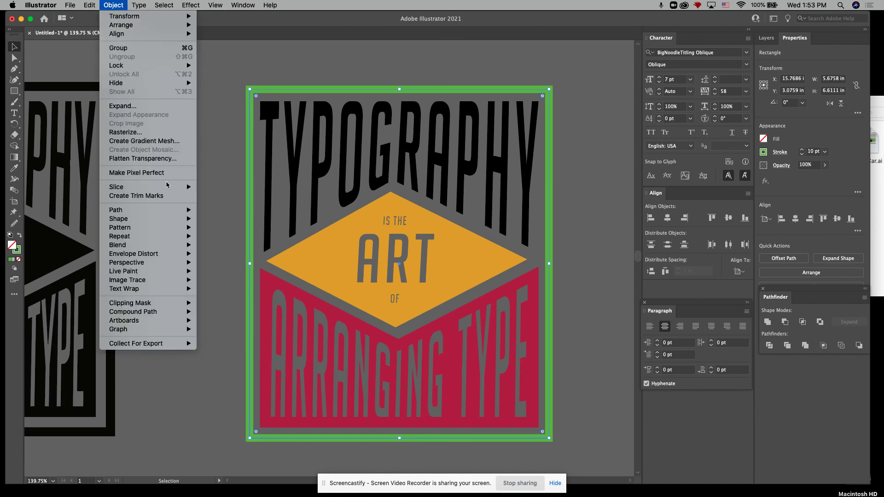
{"action": "mouse_move", "coordinate": [185, 236]}
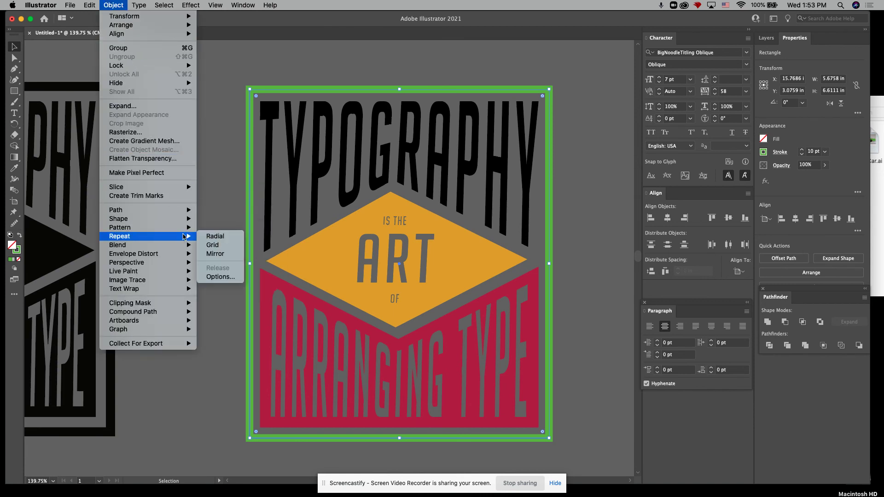
{"action": "mouse_move", "coordinate": [181, 213]}
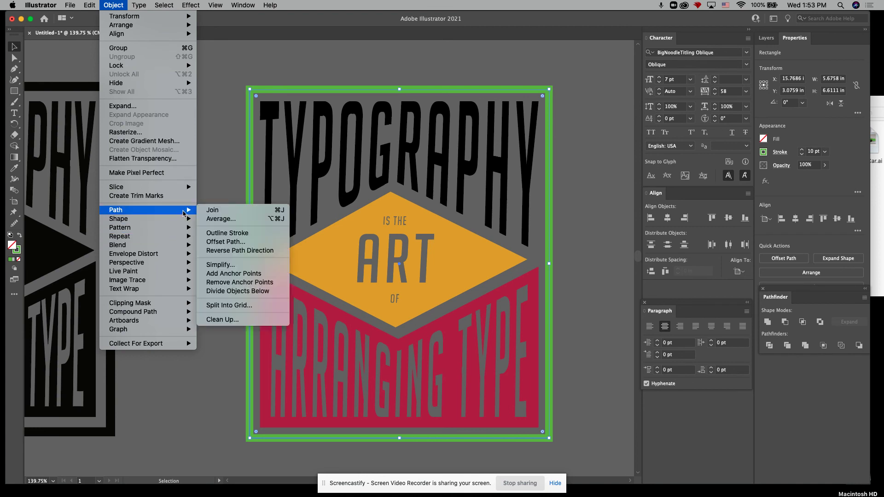
{"action": "left_click", "coordinate": [262, 237]}
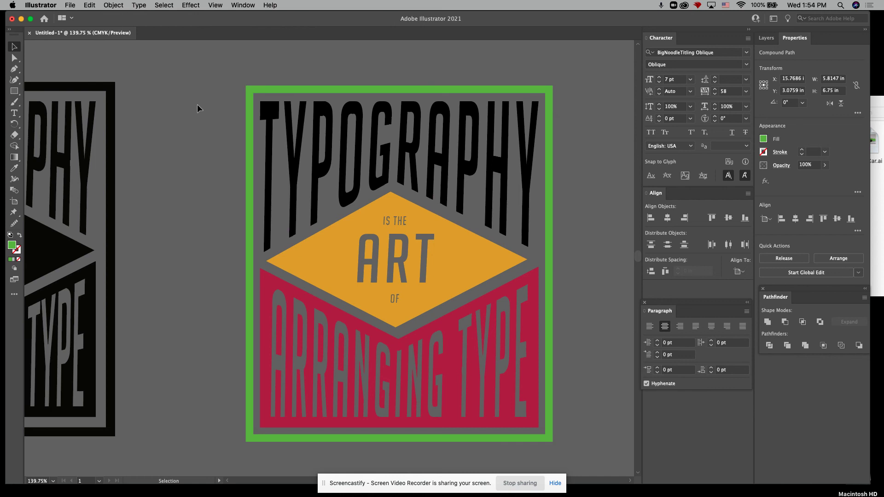
Switch to full-screen mode and select the whole colored poster design together with its green frame.
{"action": "left_click", "coordinate": [214, 110]}
{"action": "key", "text": "f"}
{"action": "left_click_drag", "start_coordinate": [200, 84], "coordinate": [567, 393]}
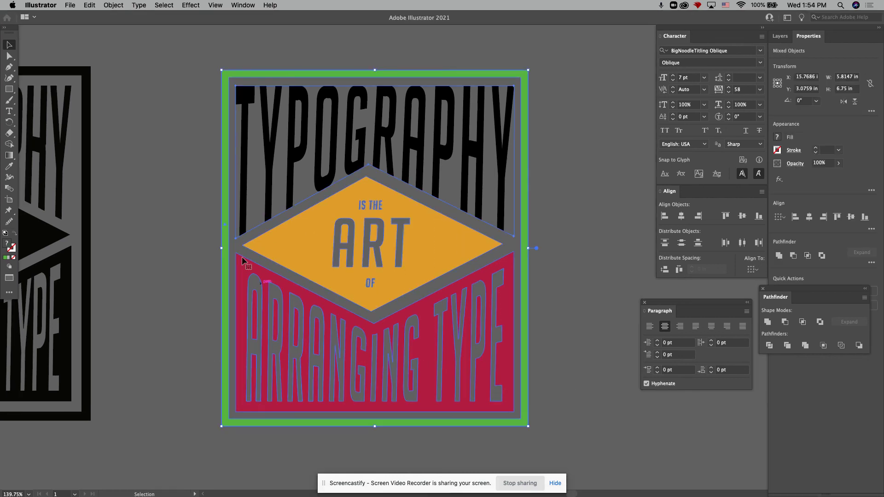
{"action": "scroll", "coordinate": [167, 339], "scroll_direction": "left", "scroll_amount": 5}
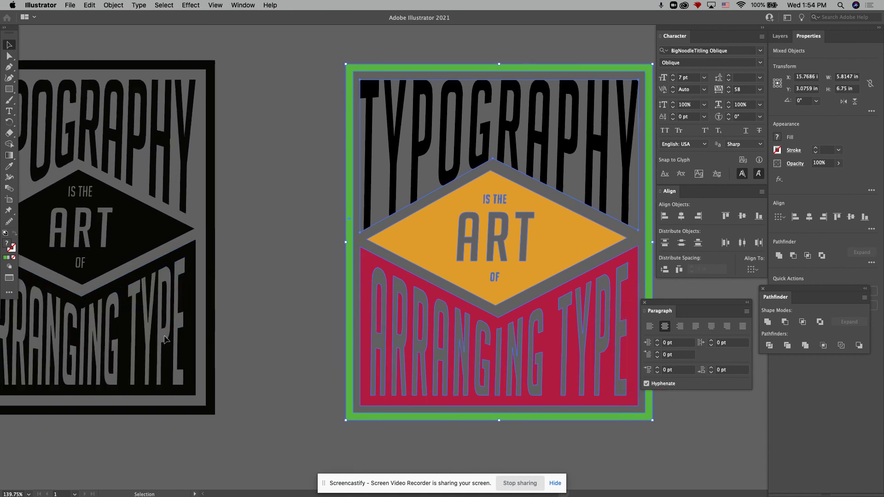
{"action": "scroll", "coordinate": [167, 340], "scroll_direction": "right", "scroll_amount": 5}
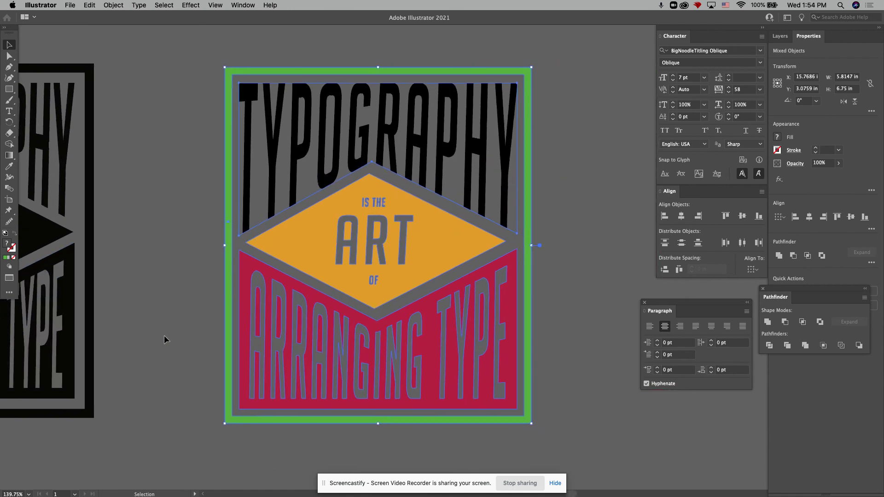
Fill the selected poster design and its frame with white and deselect everything.
{"action": "double_click", "coordinate": [9, 247]}
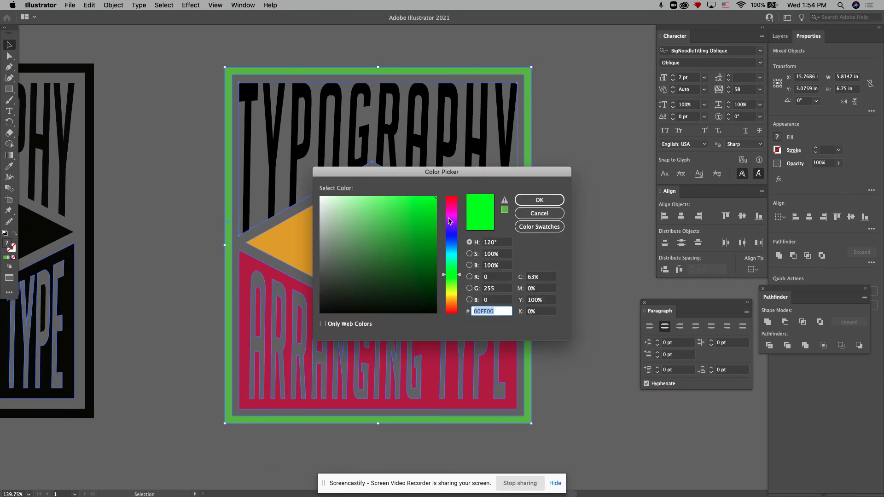
{"action": "left_click_drag", "start_coordinate": [452, 246], "coordinate": [453, 235]}
{"action": "left_click", "coordinate": [329, 202]}
{"action": "left_click", "coordinate": [548, 200]}
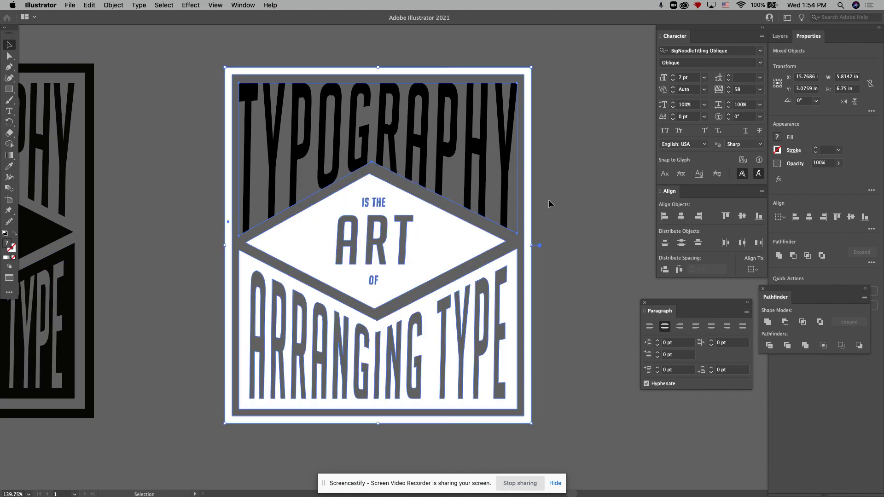
{"action": "left_click", "coordinate": [548, 200]}
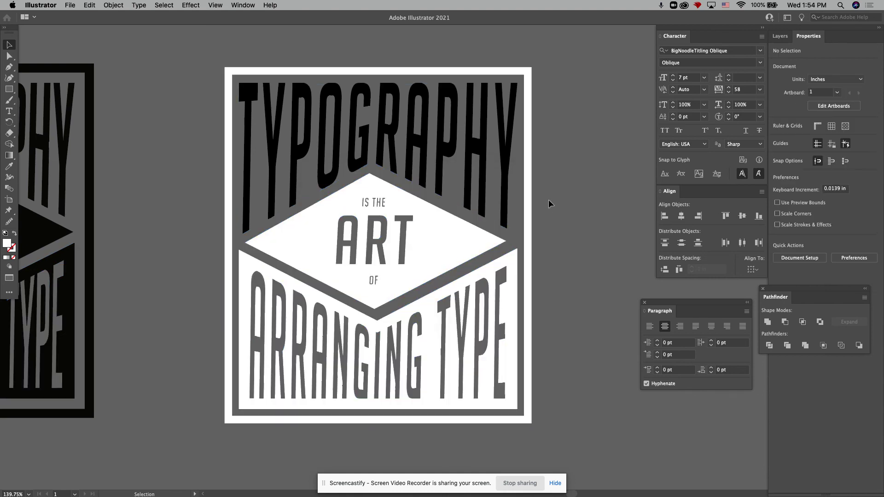
Expand the TYPOGRAPHY envelope text above the diamond into plain shapes, with Object and Fill included.
{"action": "left_click", "coordinate": [474, 189]}
{"action": "left_click", "coordinate": [113, 5]}
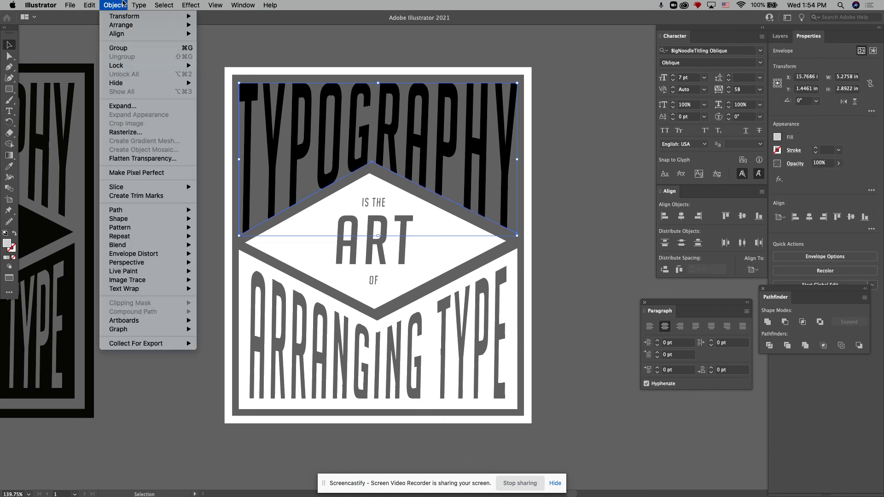
{"action": "mouse_move", "coordinate": [145, 330]}
{"action": "mouse_move", "coordinate": [134, 240]}
{"action": "left_click", "coordinate": [123, 106]}
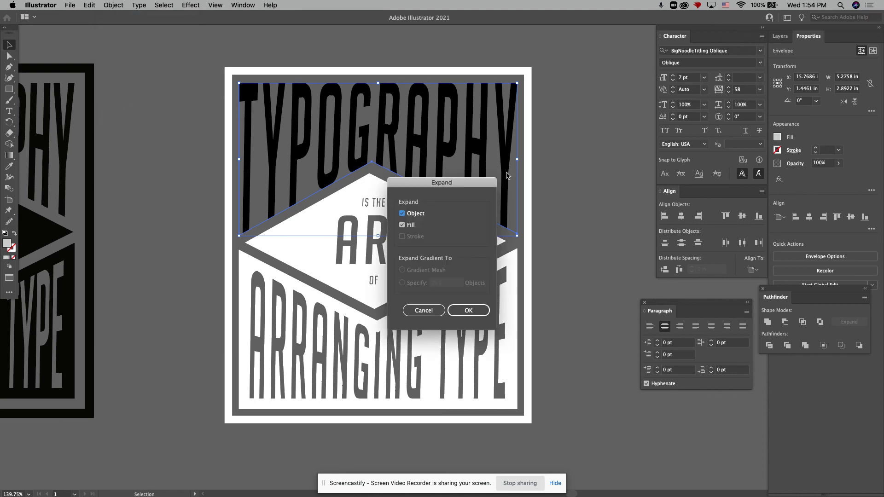
{"action": "left_click", "coordinate": [468, 310]}
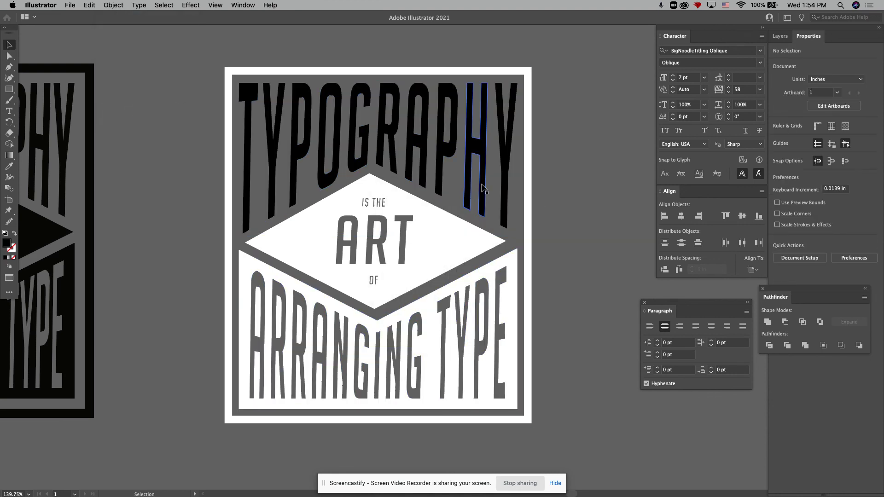
Select the whole poster design with its frame, fill it with solid black (K 100) and deselect it.
{"action": "left_click", "coordinate": [144, 55]}
{"action": "left_click_drag", "start_coordinate": [167, 47], "coordinate": [541, 386]}
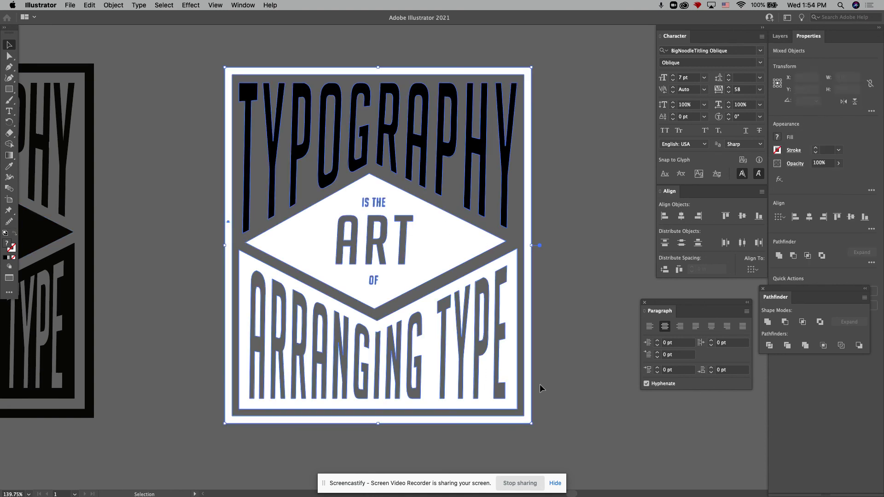
{"action": "left_click", "coordinate": [5, 258]}
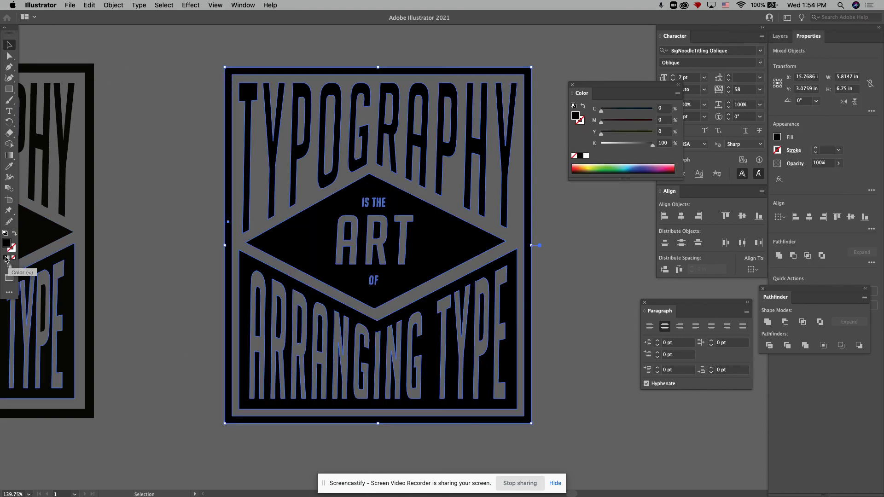
{"action": "left_click", "coordinate": [120, 235]}
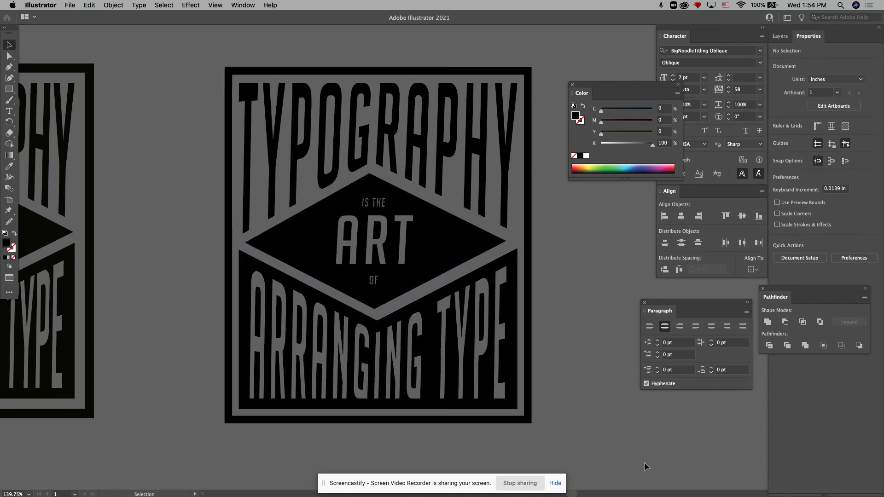